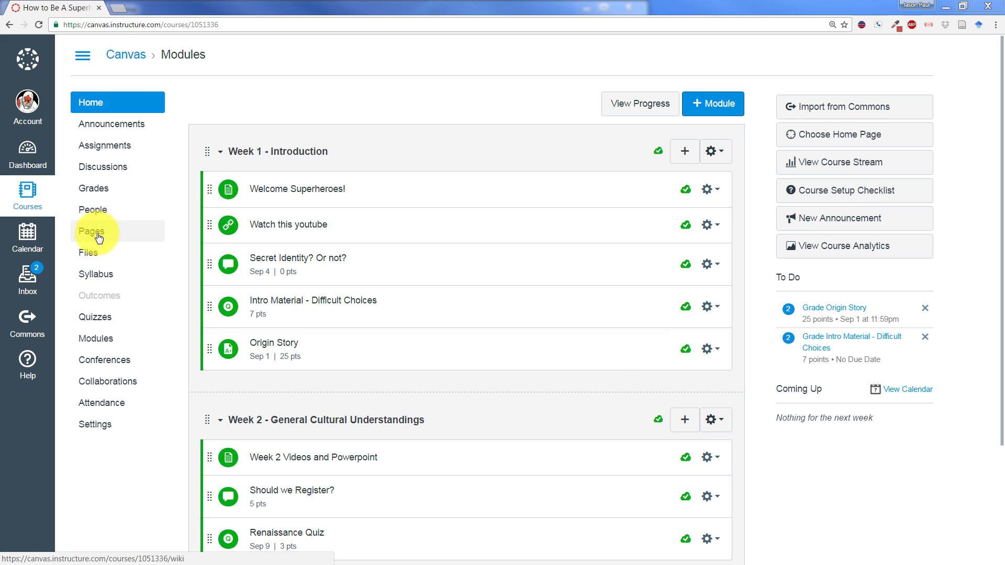
Glance at the People roster, then return to the course home page.
click(99, 217)
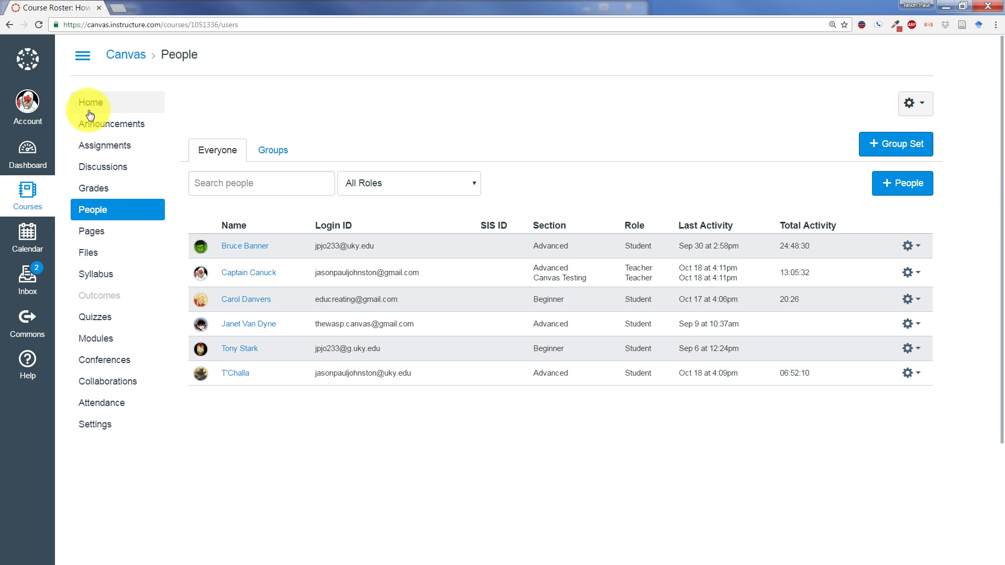
click(90, 106)
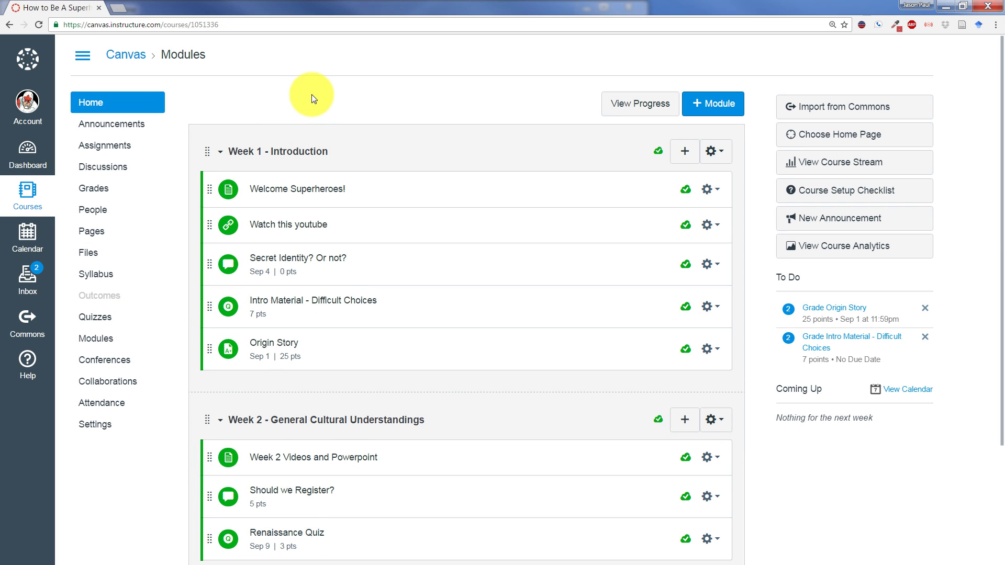
Open the gradebook, review the totals, and move Test Assignment right after Introduce Yourself.
click(152, 189)
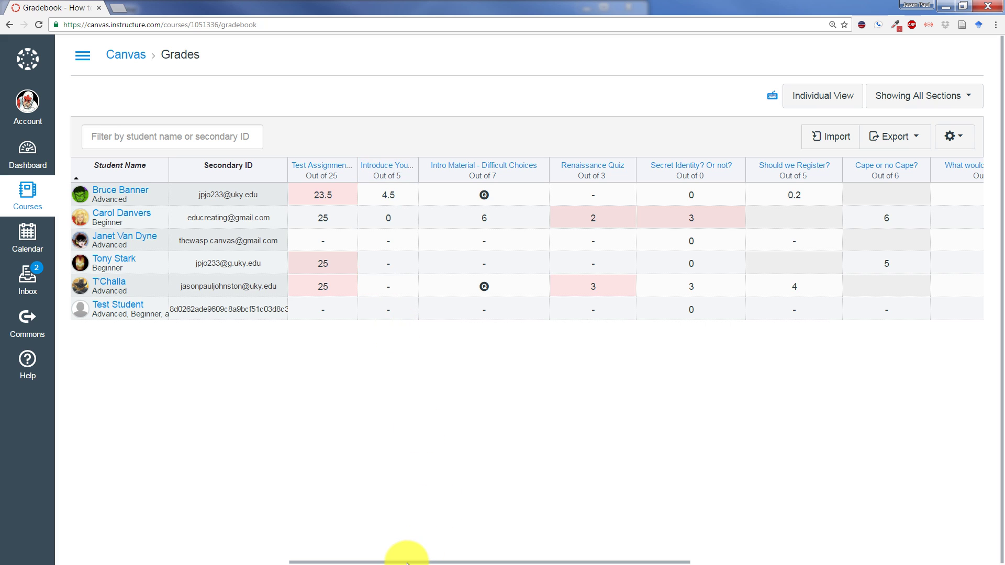
mouse_move(406, 561)
mouse_down()
mouse_move(623, 563)
mouse_move(340, 563)
mouse_up()
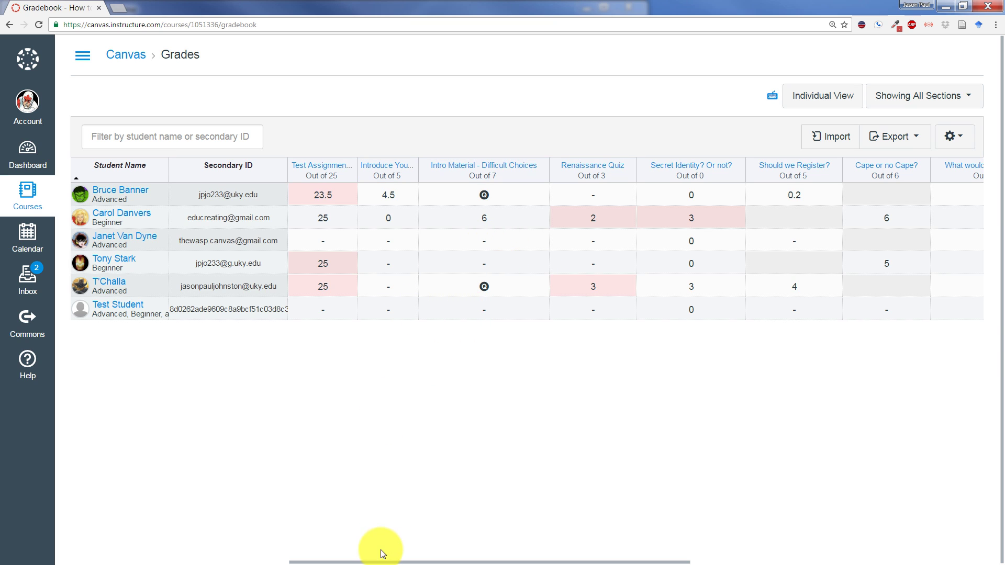
drag(390, 561, 753, 563)
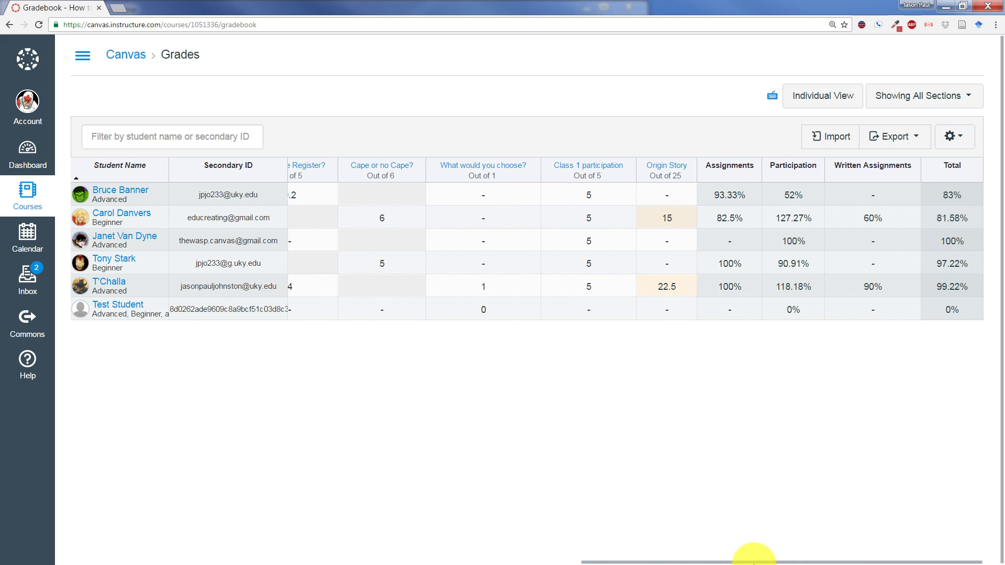
mouse_move(951, 263)
drag(657, 562, 344, 562)
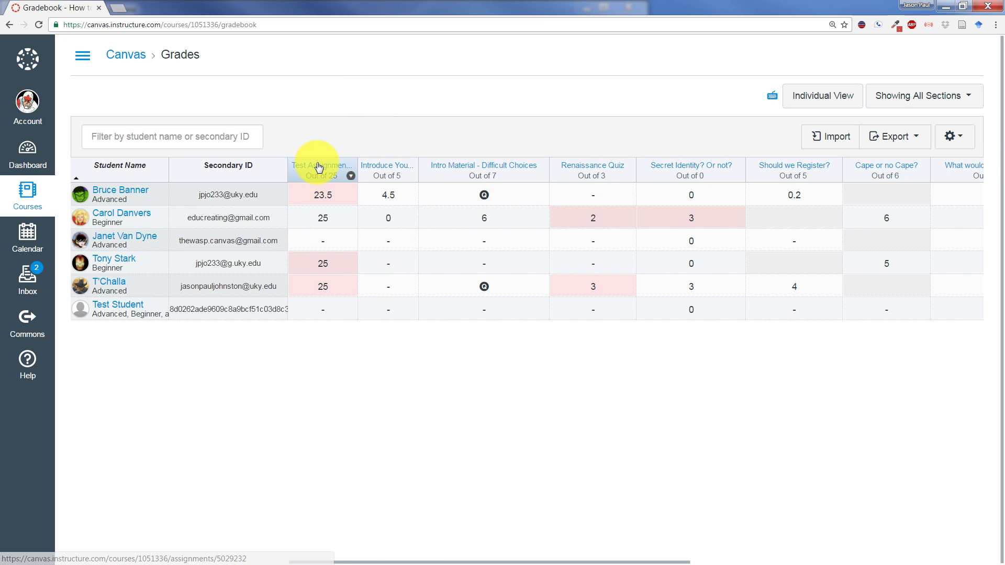
mouse_move(322, 167)
mouse_down()
mouse_move(385, 174)
mouse_move(320, 168)
mouse_up()
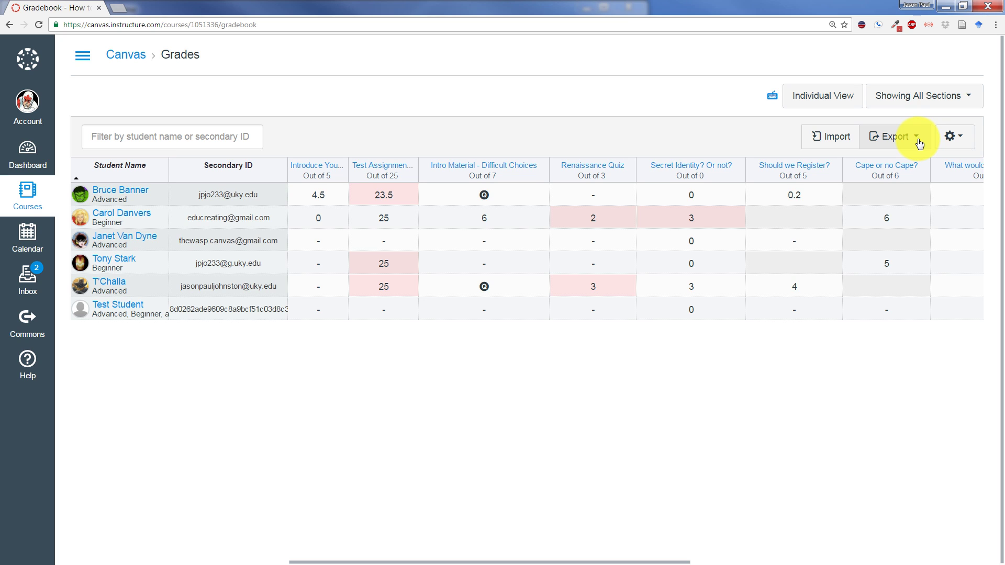
click(969, 143)
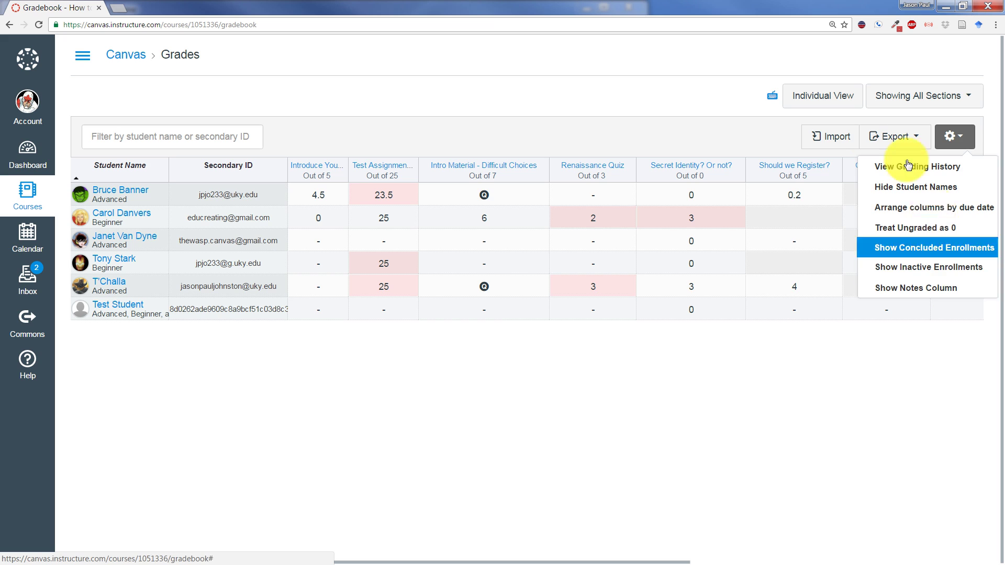
key(Escape)
click(936, 108)
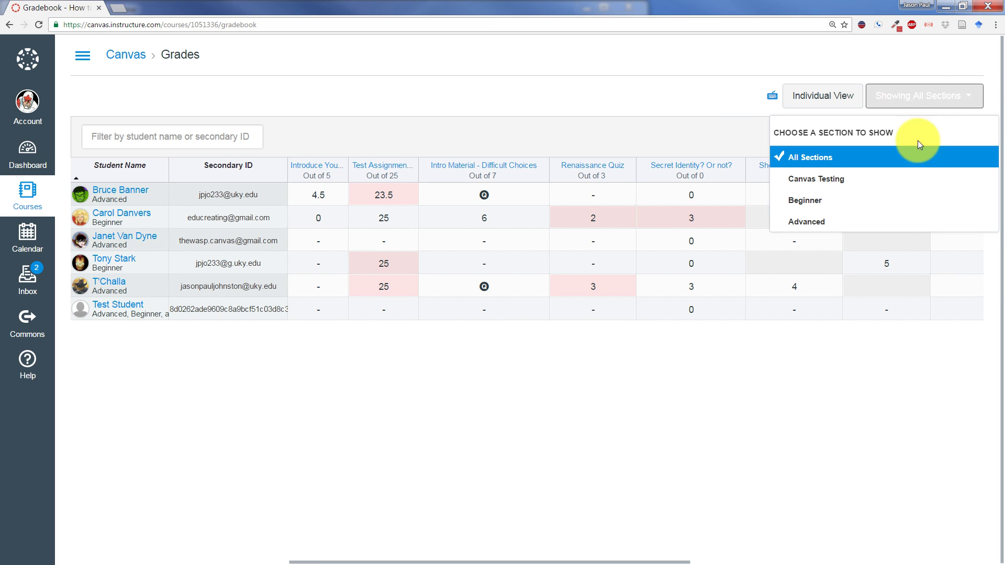
click(932, 109)
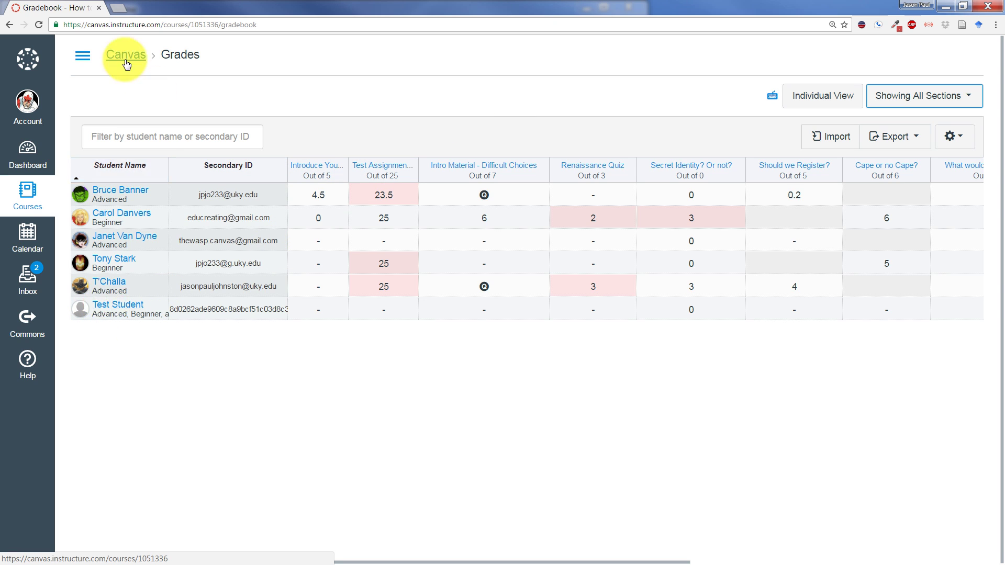
click(83, 58)
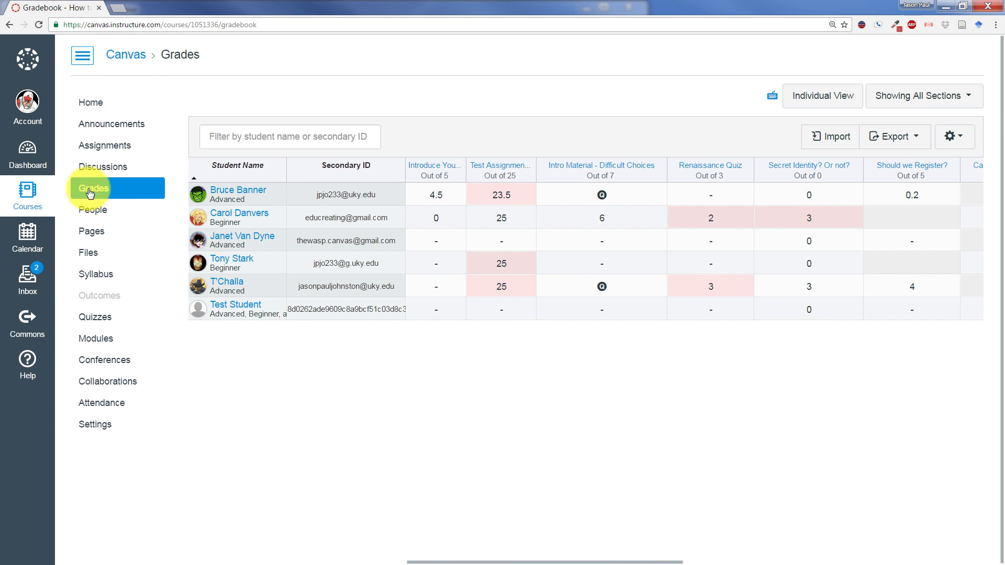
click(95, 424)
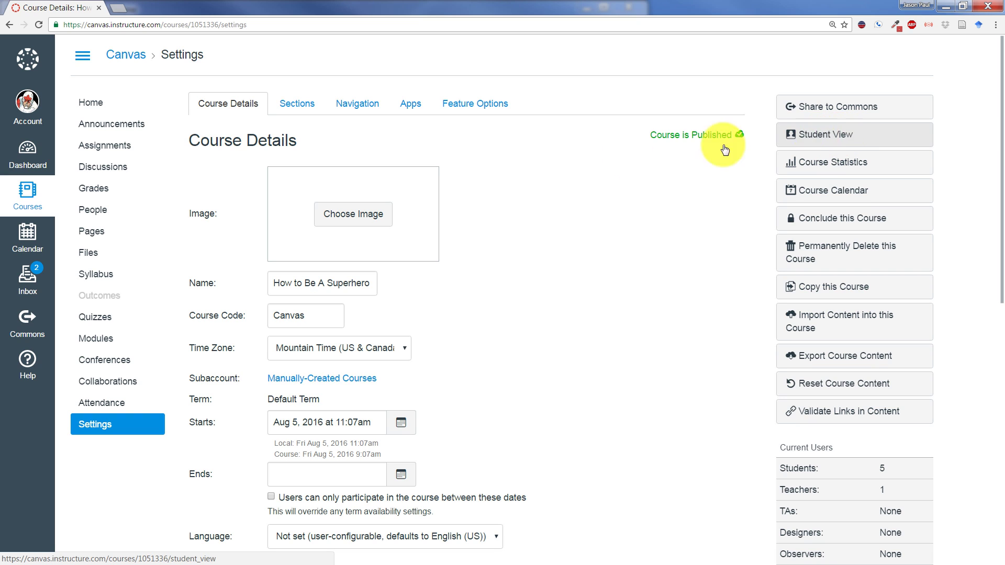
click(100, 197)
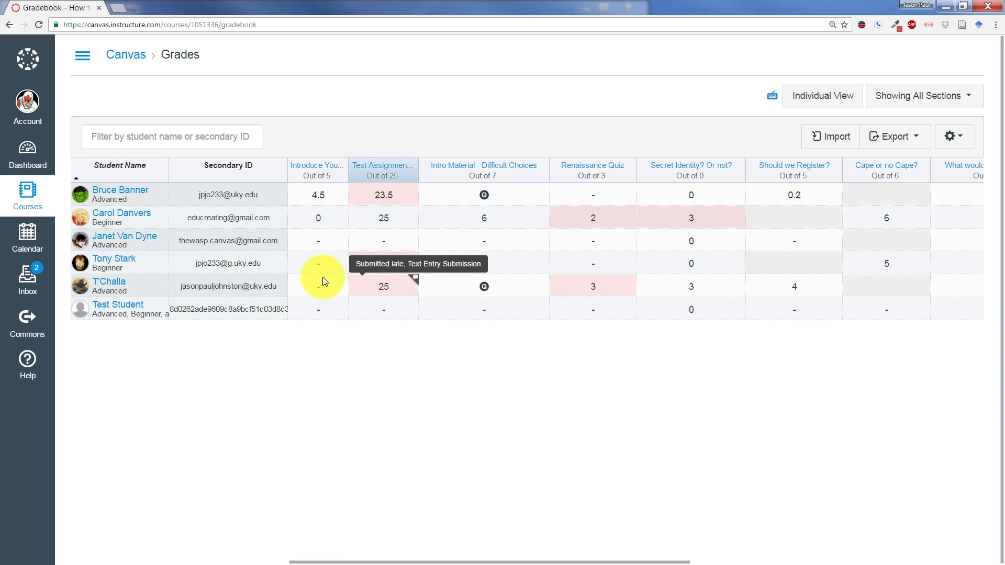
Enter Secret Identity? Or not? grades 2, 1, 2, 5, 5 and 5 for the six students.
click(484, 242)
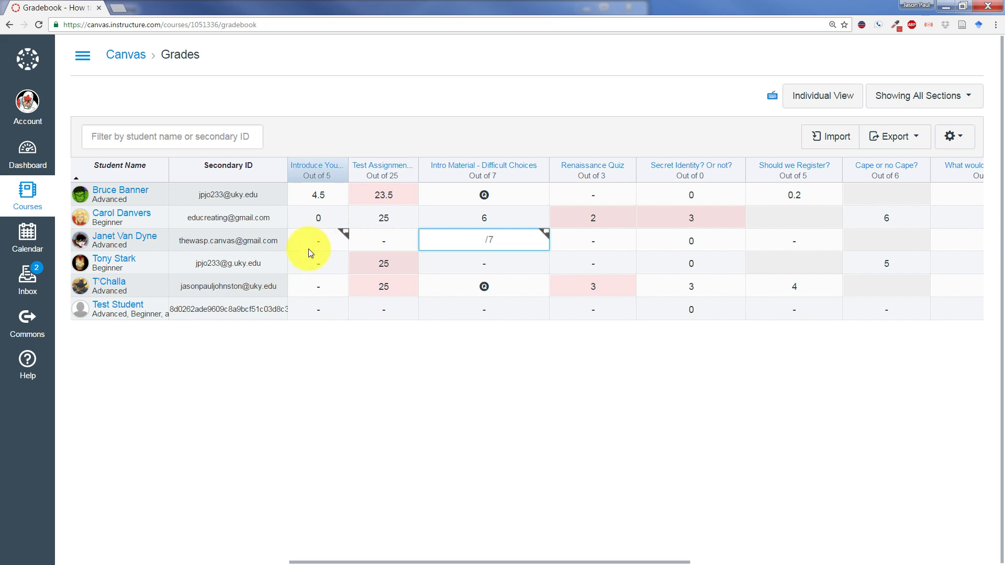
click(691, 194)
key(Return)
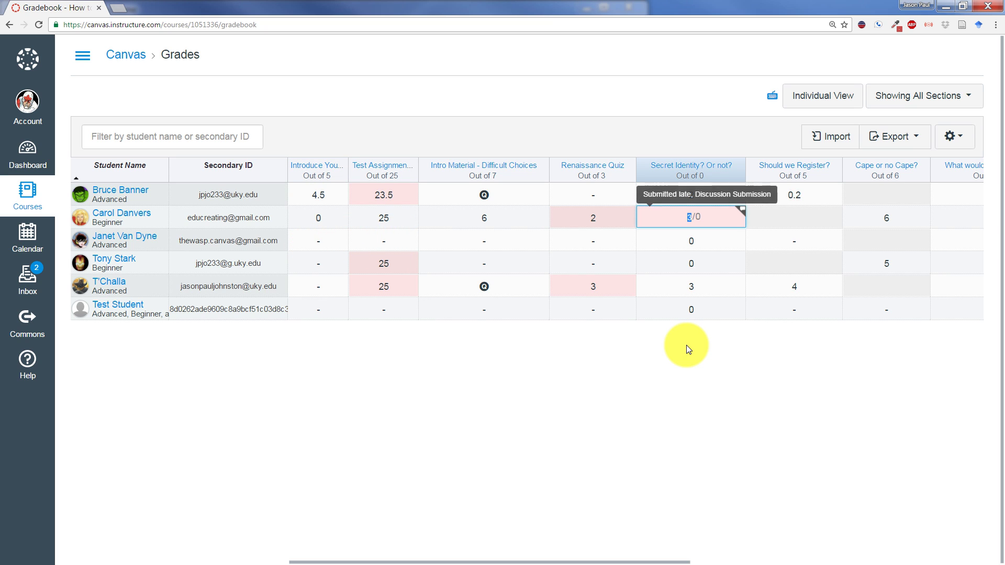
text(1)
key(Return)
text(2)
key(Return)
text(5)
key(Return)
text(5)
key(Return)
text(5)
key(Return)
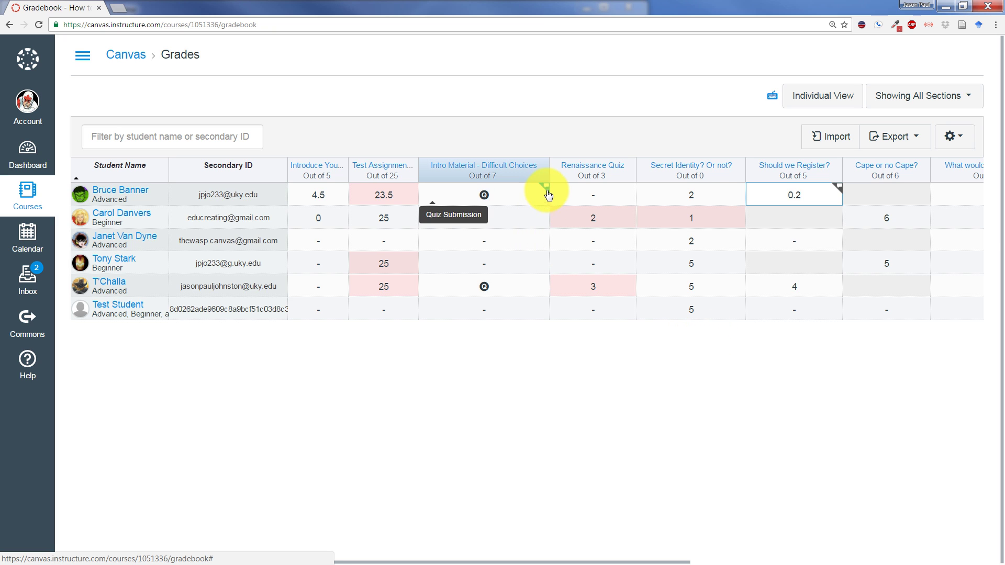
View Bruce Banner's Intro Material submission details and close them without commenting.
click(545, 191)
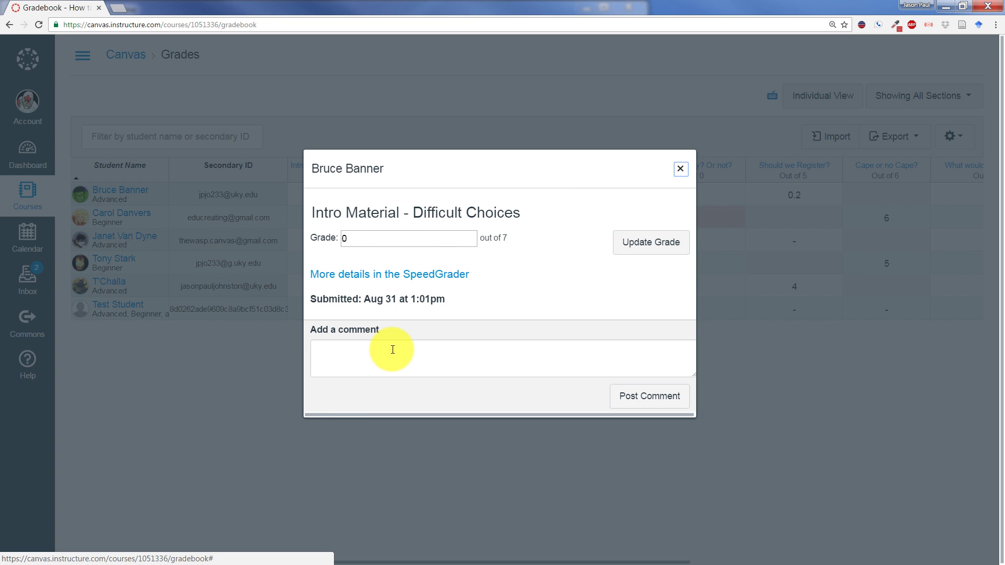
click(377, 363)
click(681, 168)
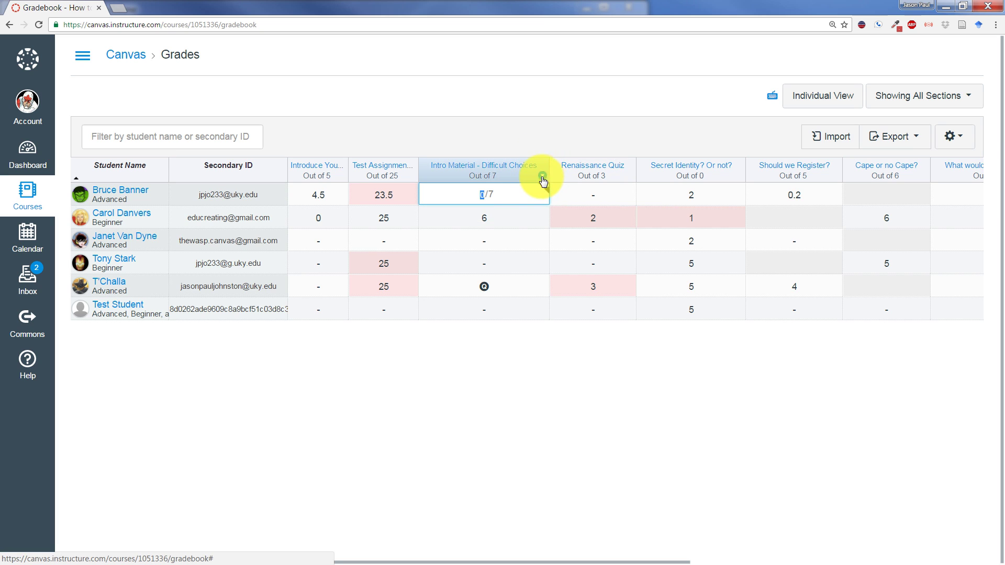
mouse_move(482, 169)
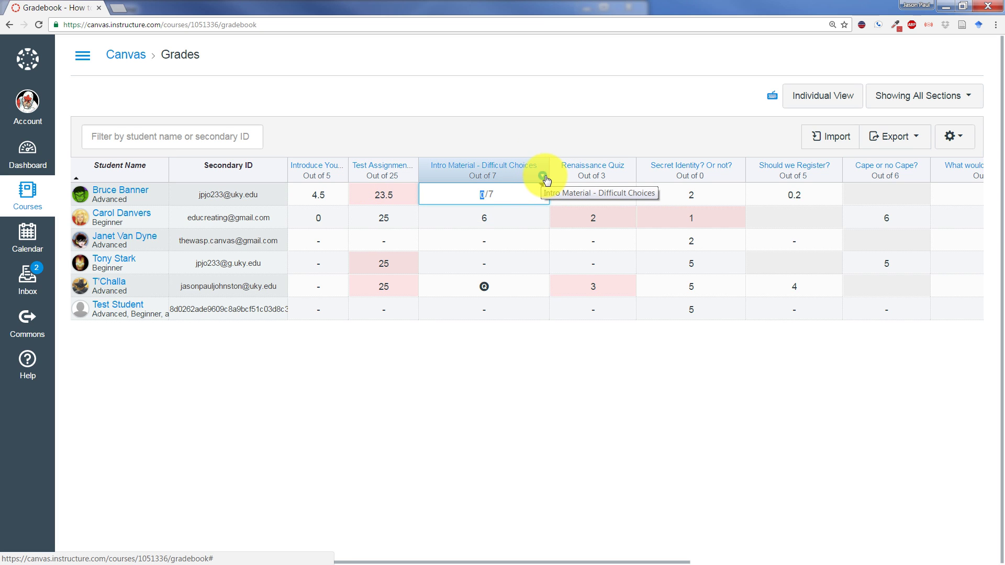
click(544, 178)
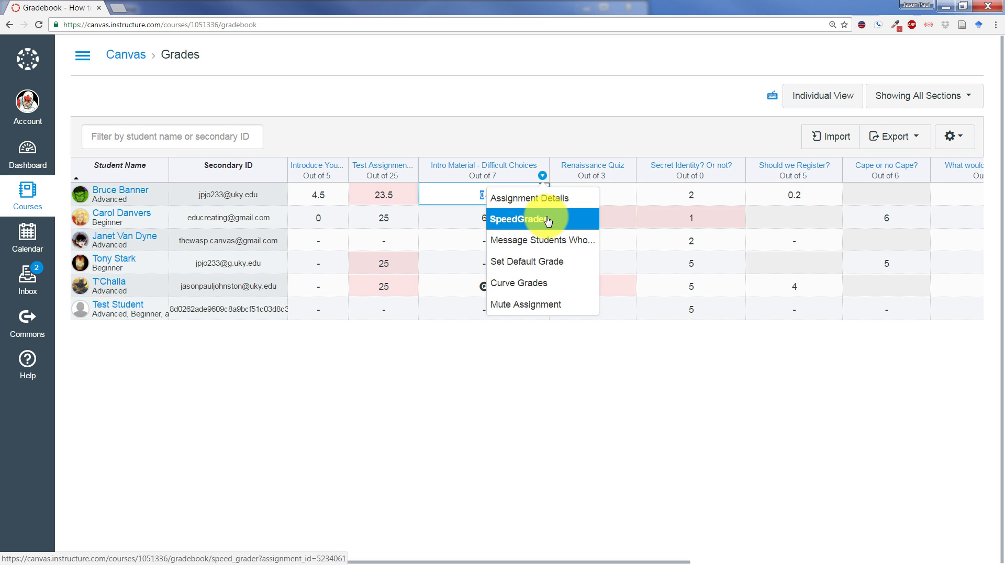
Draft a Message Students Who note to Intro Material non-submitters, then discard it.
click(561, 246)
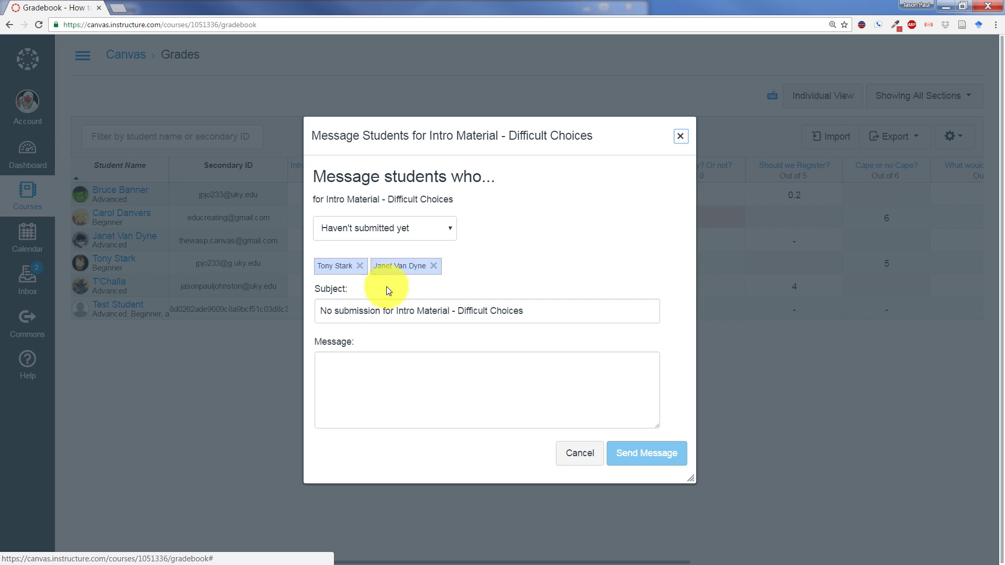
click(423, 228)
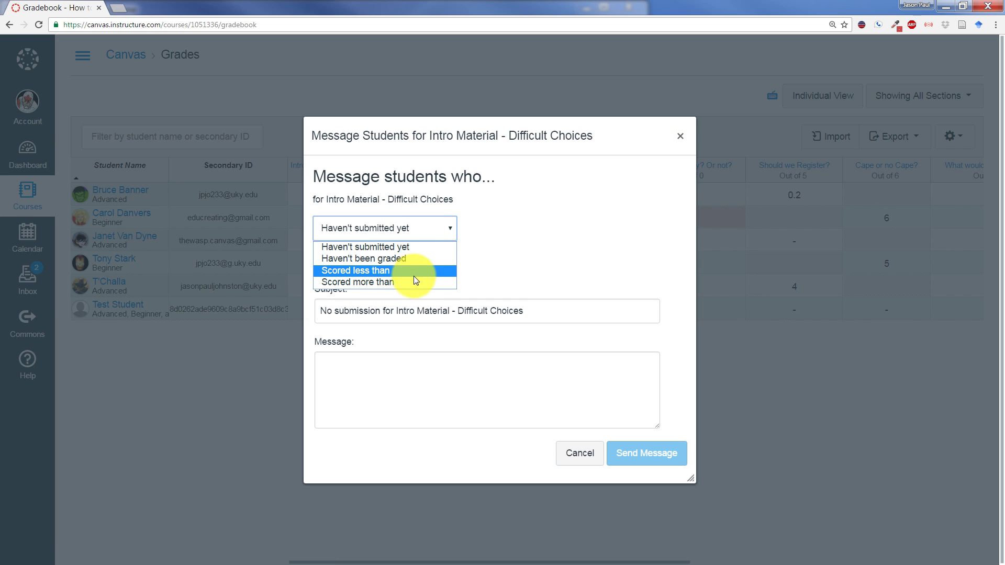
click(507, 247)
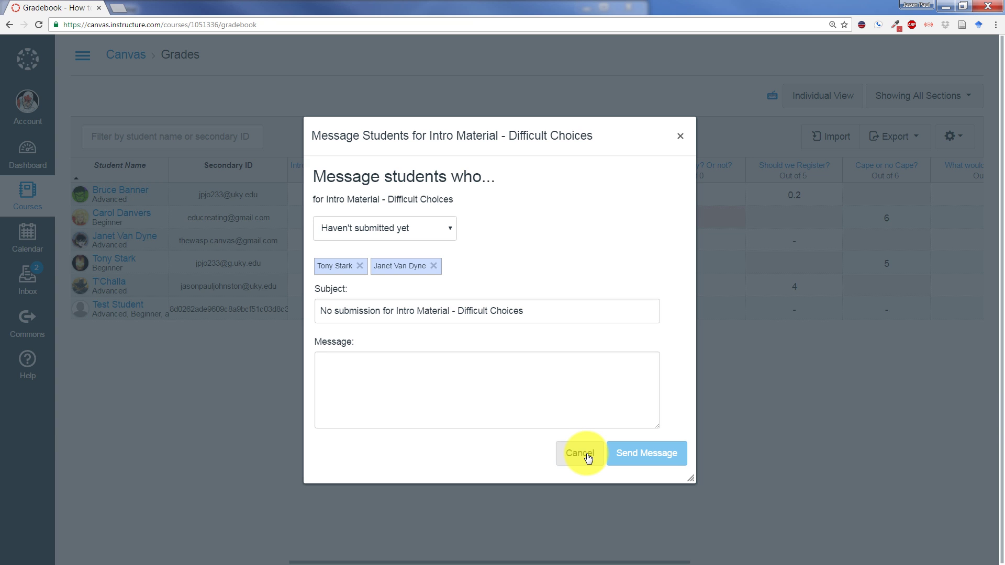
click(587, 458)
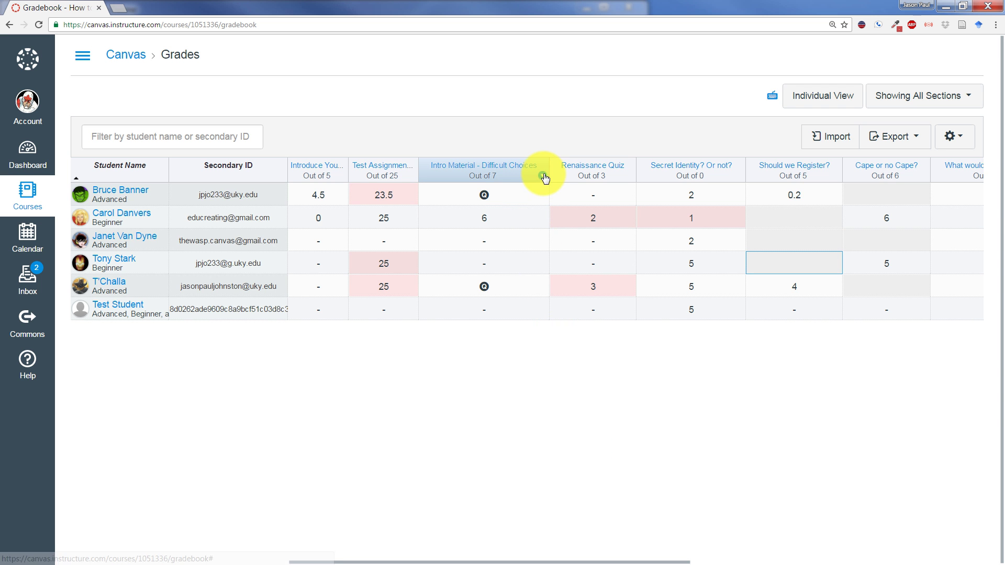
Start muting Intro Material – Difficult Choices, then cancel without muting.
click(544, 176)
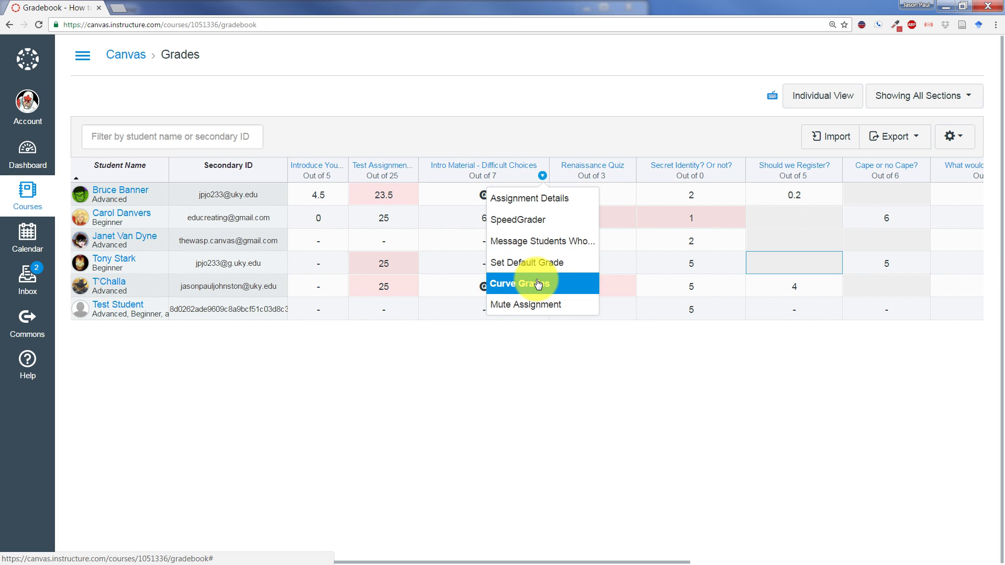
click(539, 313)
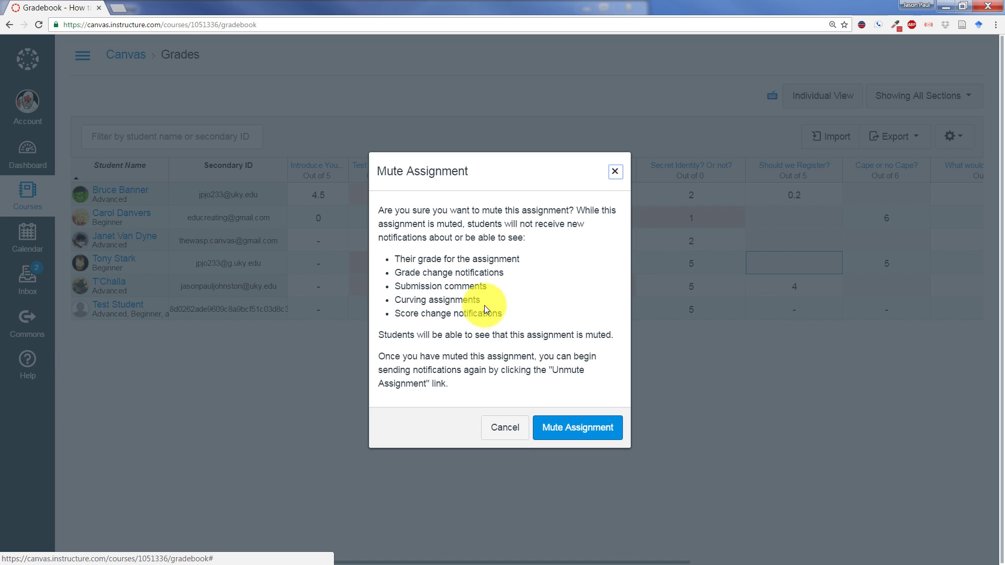
click(517, 434)
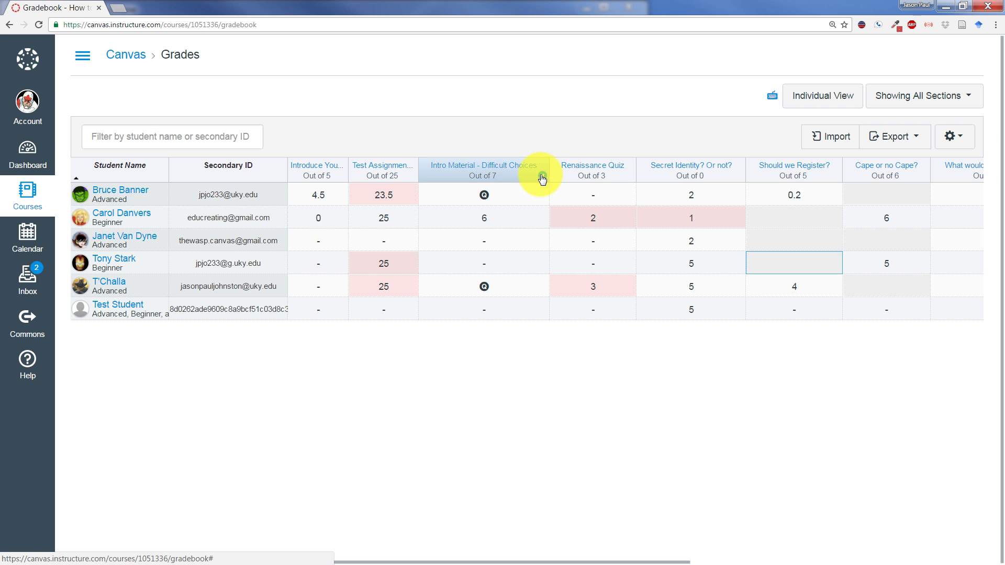
click(542, 177)
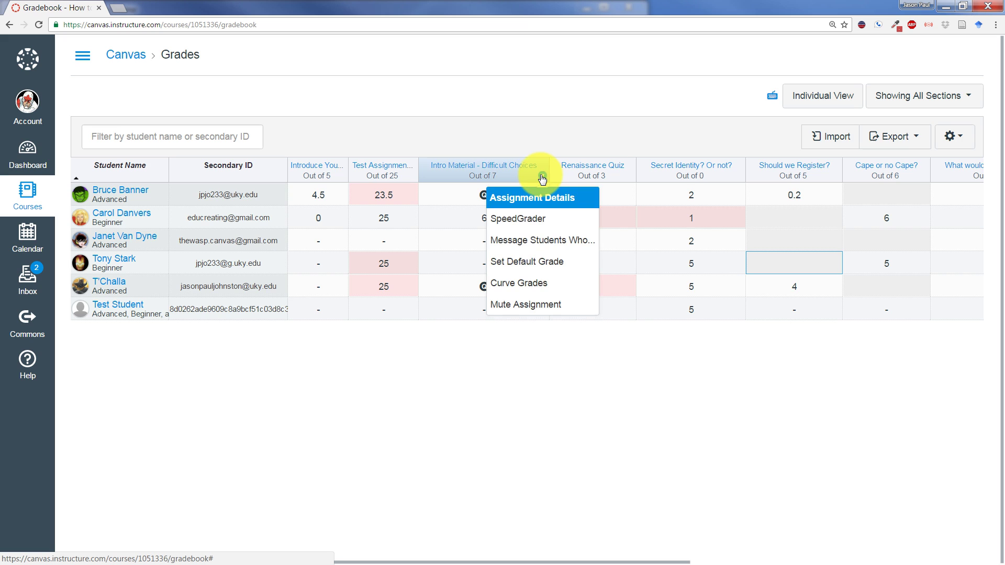
Open SpeedGrader for Intro Material and scroll the student list down to T'Challa.
click(534, 222)
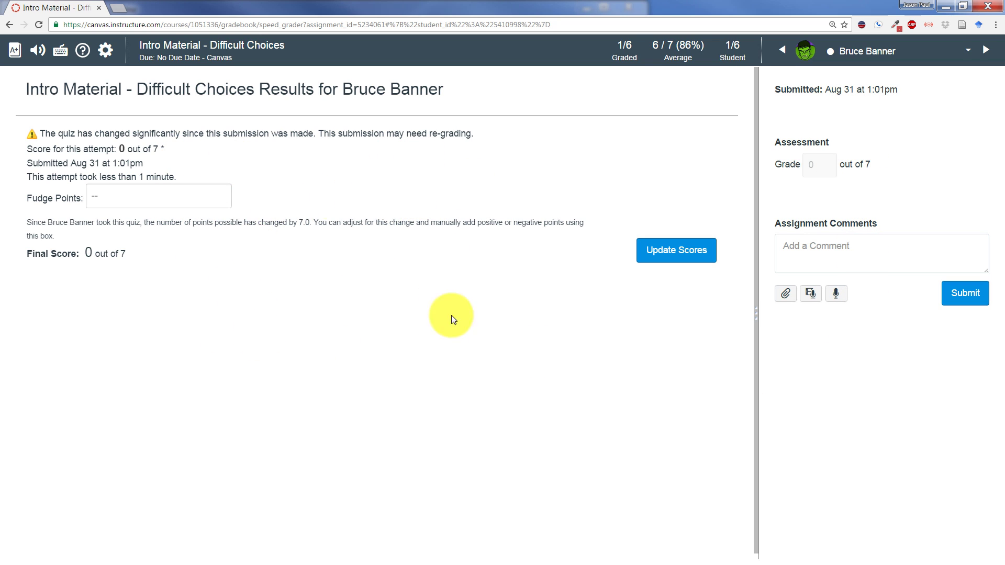
click(889, 52)
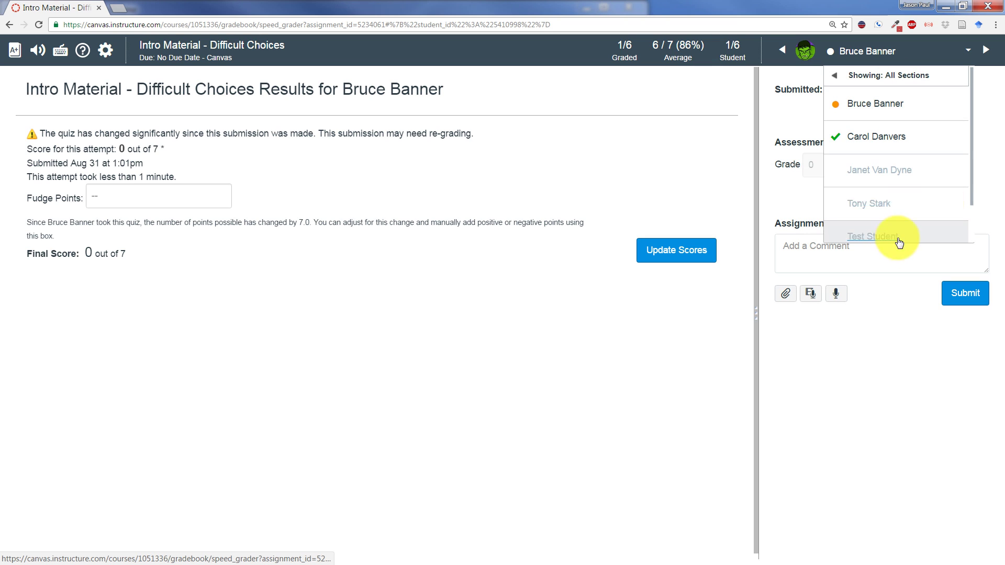
scroll(969, 165, down, 2)
scroll(972, 212, up, 2)
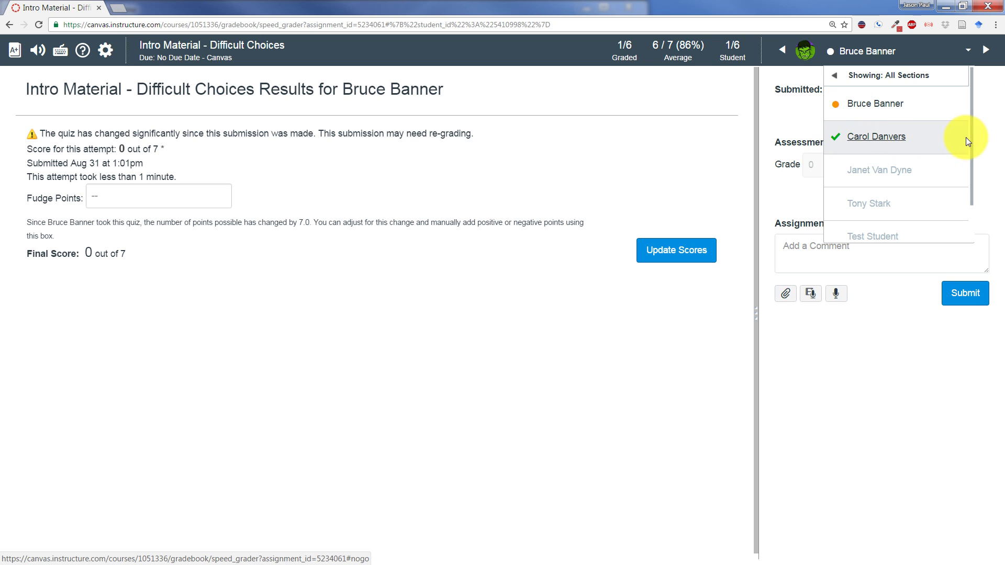
drag(970, 146, 966, 202)
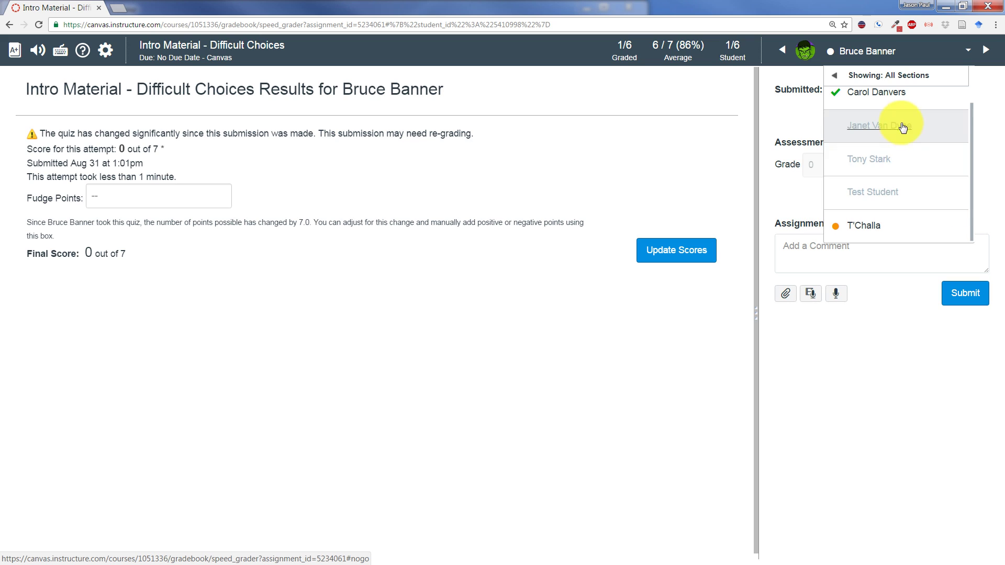
Switch to T'Challa's quiz and check the points awarded for Question 1.
click(863, 229)
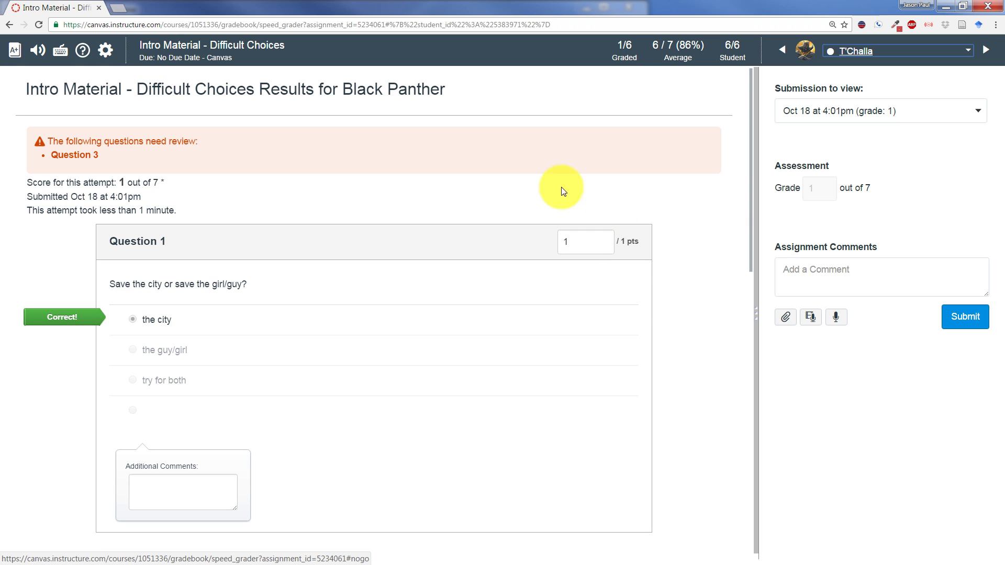
scroll(86, 394, down, 2)
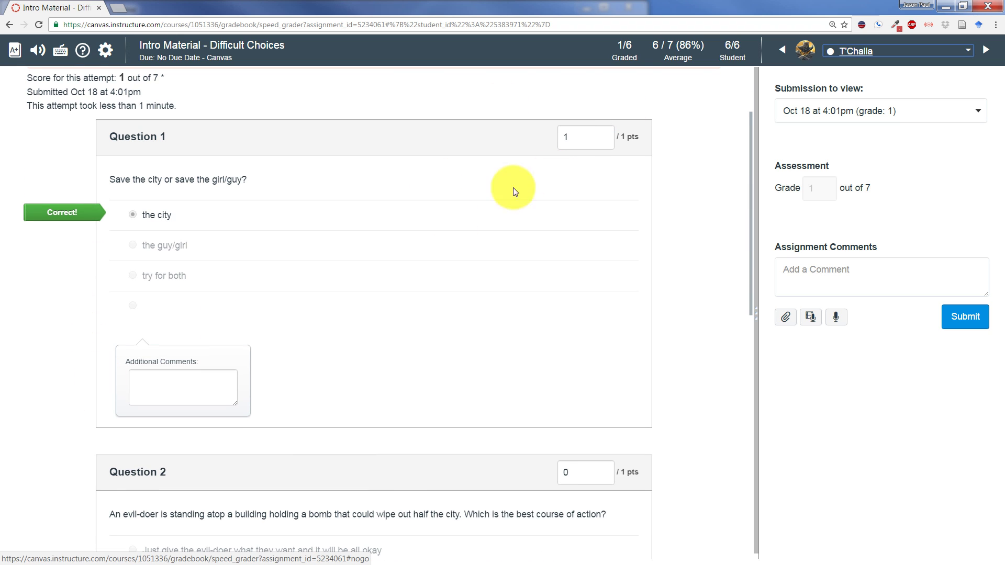
click(606, 141)
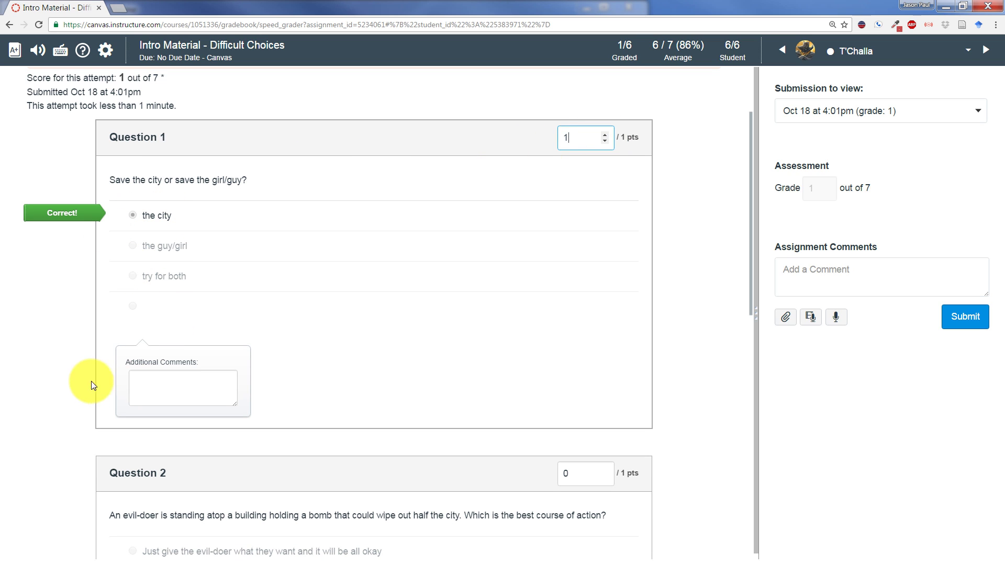
click(167, 387)
scroll(535, 363, down, 6)
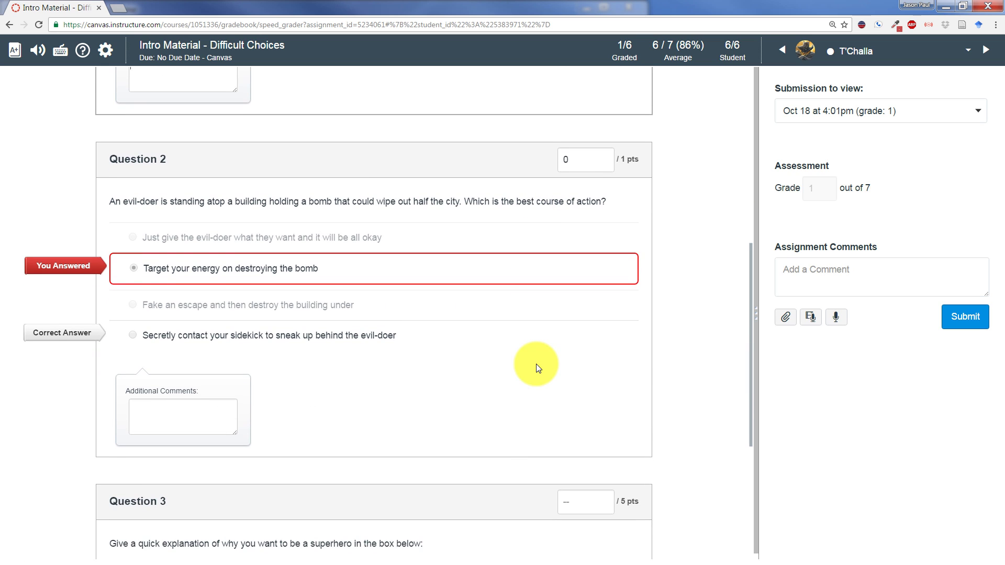
scroll(92, 378, down, 1)
scroll(91, 381, down, 2)
scroll(91, 380, down, 1)
scroll(90, 382, down, 1)
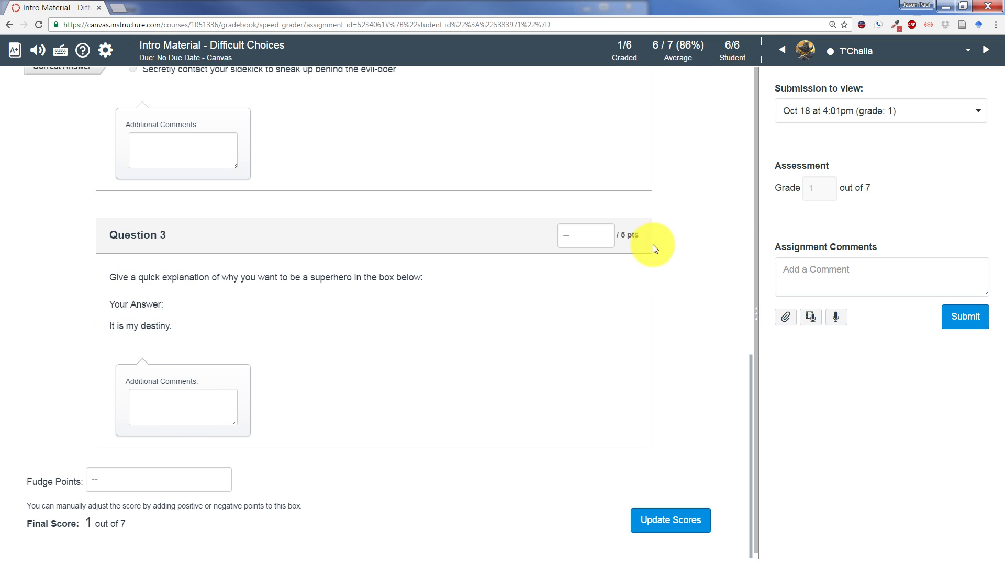
Give Question 3 5 points, leave Fudge Points at zero, and save the 6/7 score.
click(592, 240)
text(5)
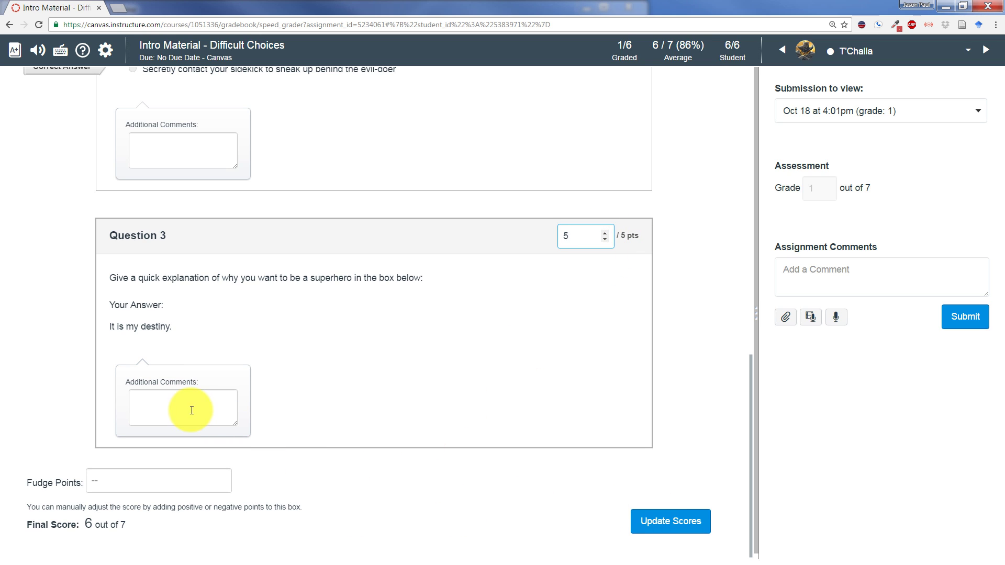
click(262, 455)
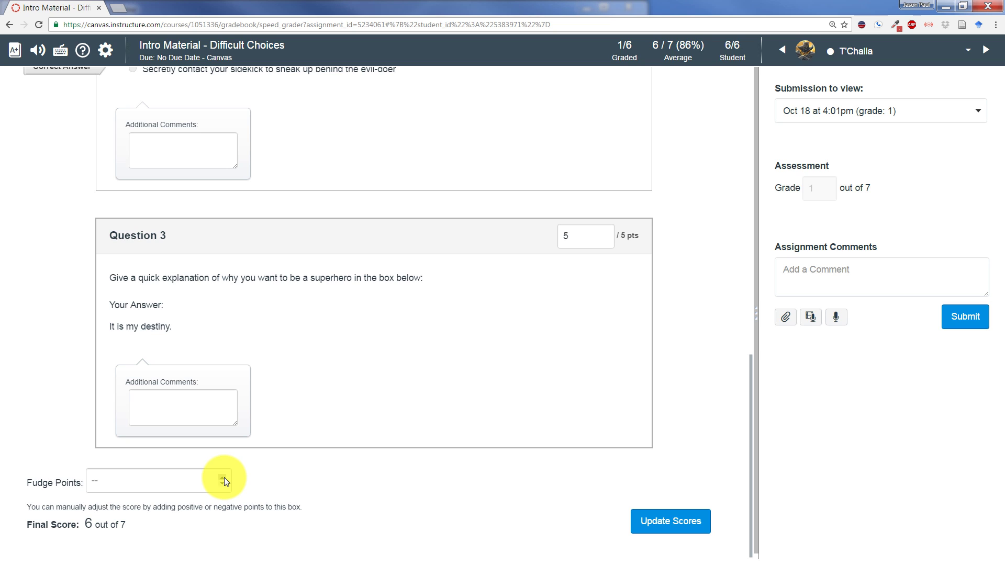
click(224, 477)
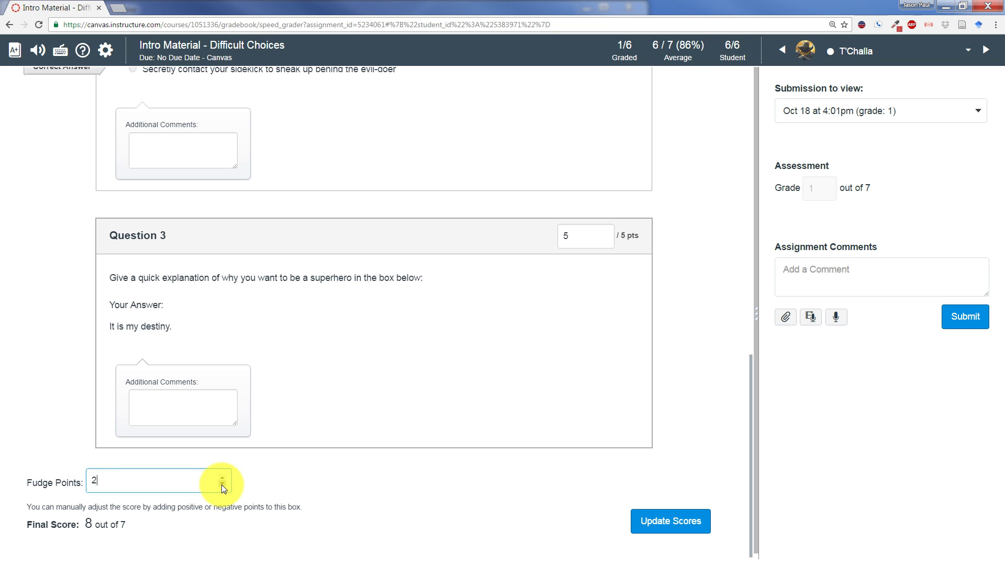
click(223, 484)
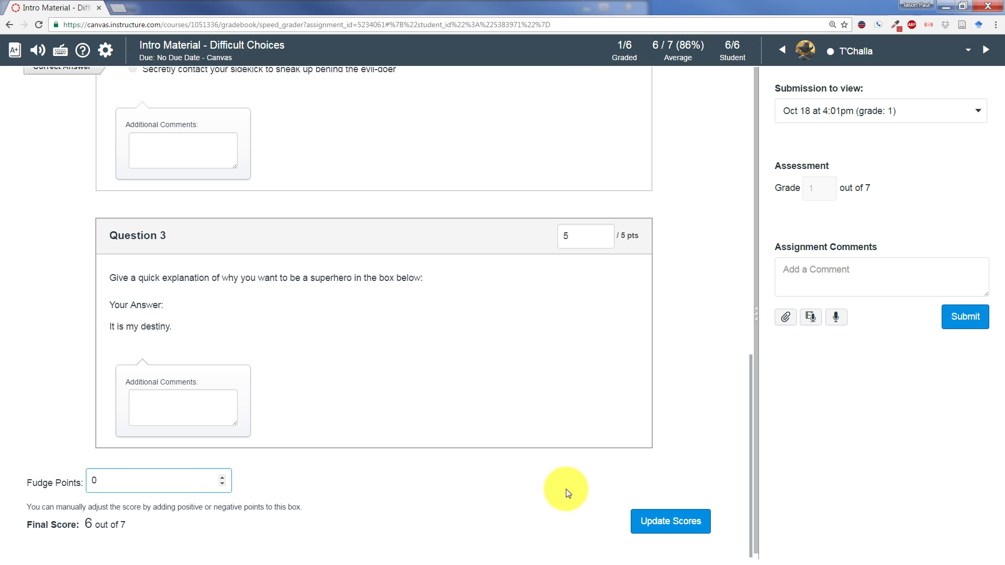
click(686, 532)
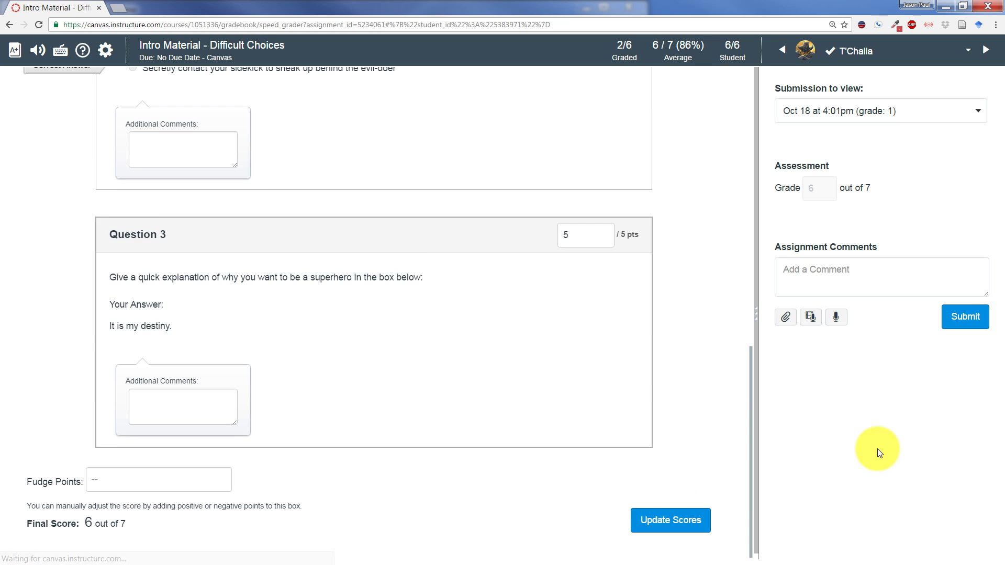
Post the comment 'Nice work!' on T'Challa's submission.
click(854, 268)
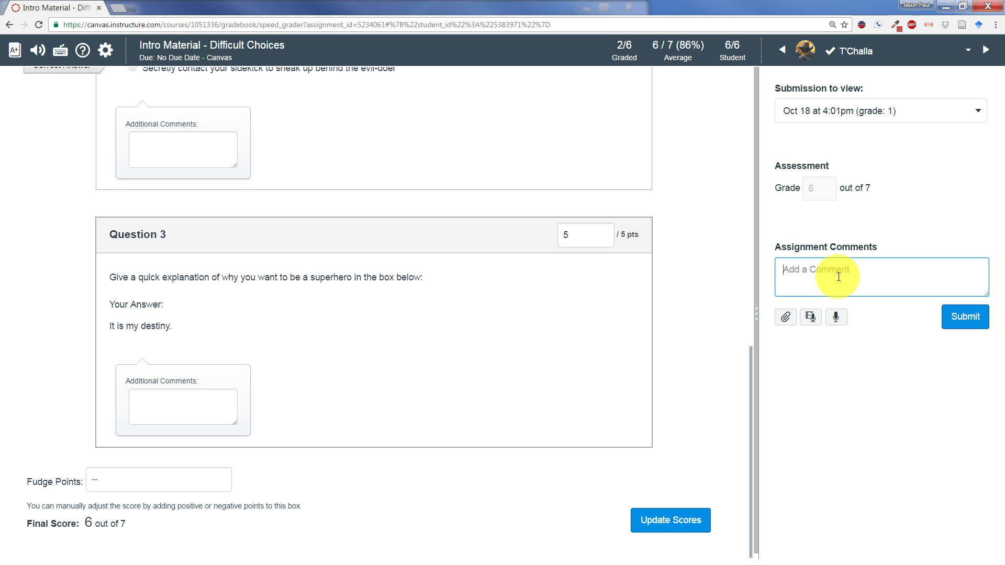
text(Nice work!)
click(959, 315)
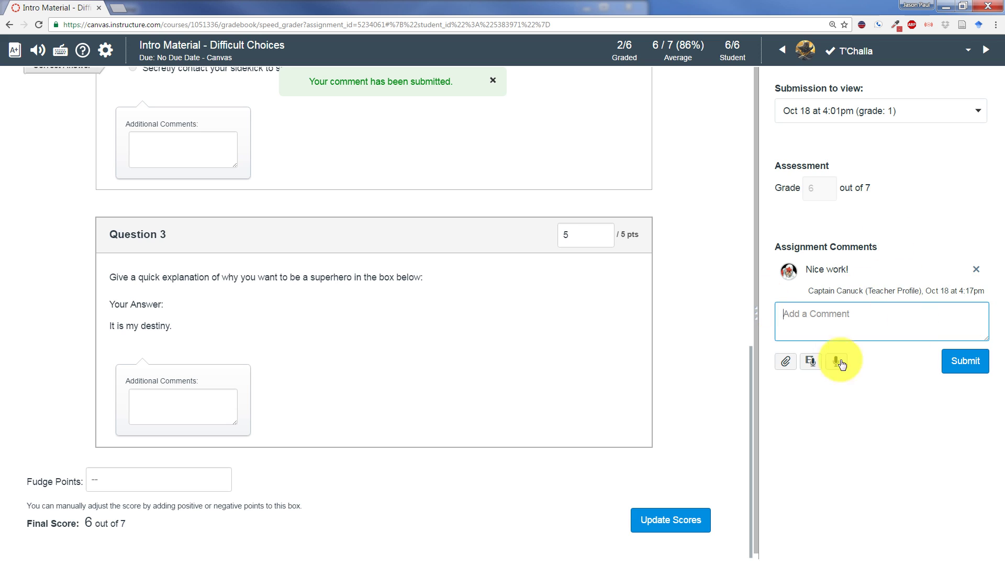
Try the attachment, media recording and speech-to-text comment options, cancelling each.
click(784, 365)
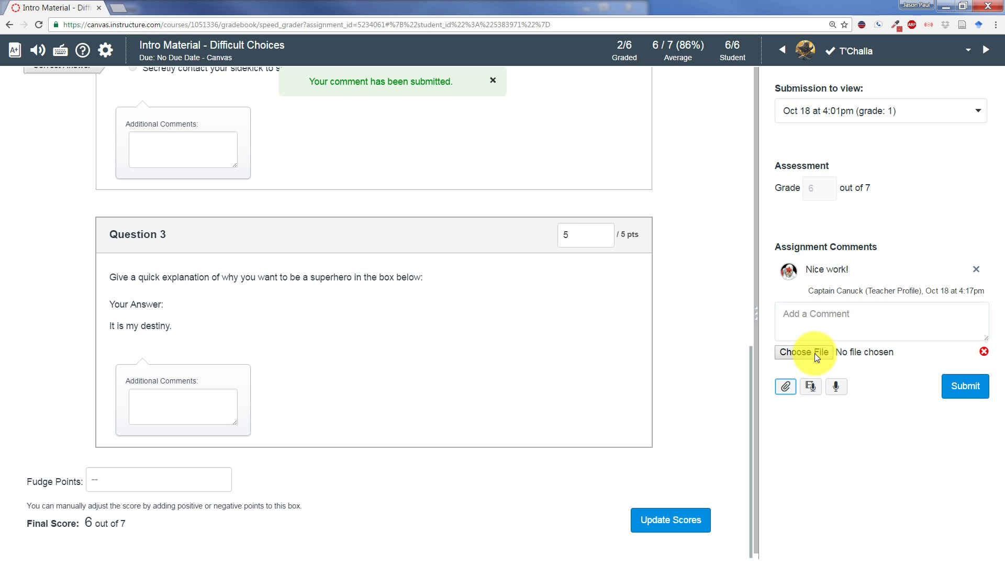
click(812, 388)
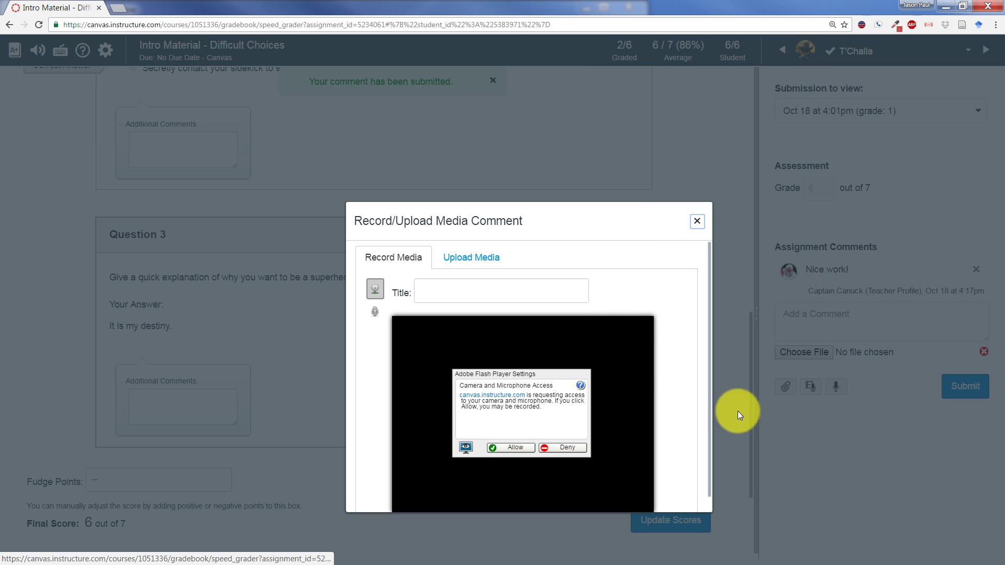
click(524, 447)
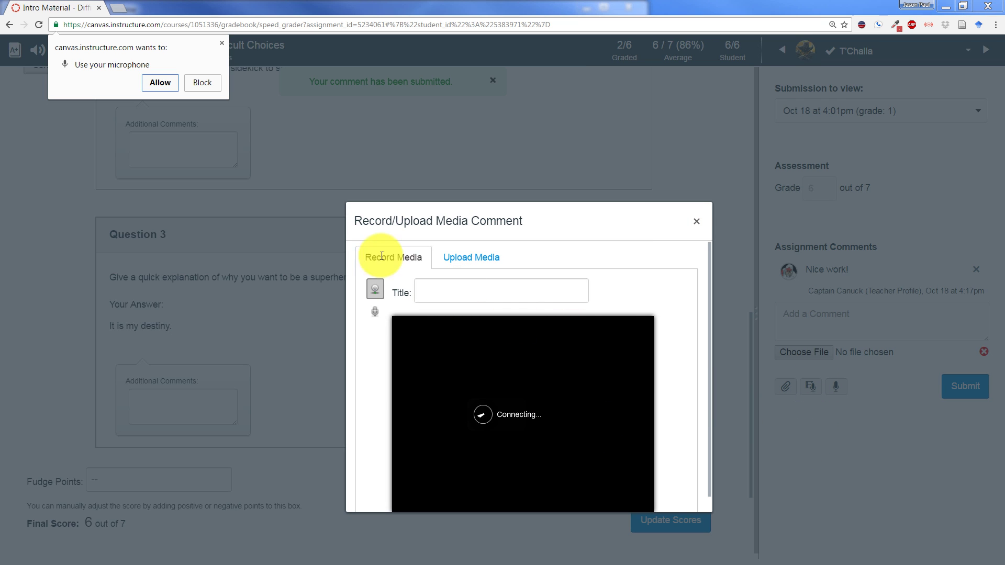
click(160, 82)
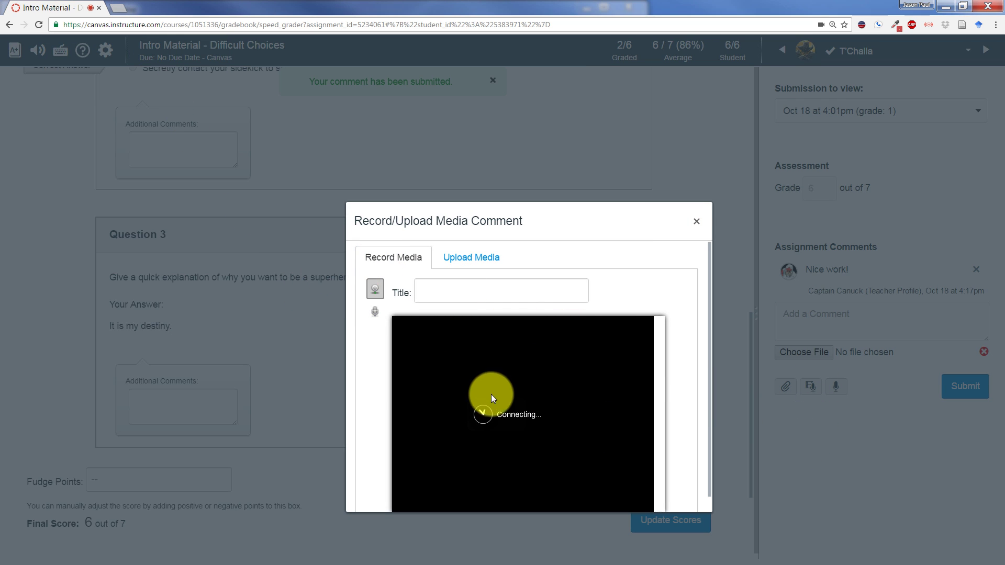
click(540, 414)
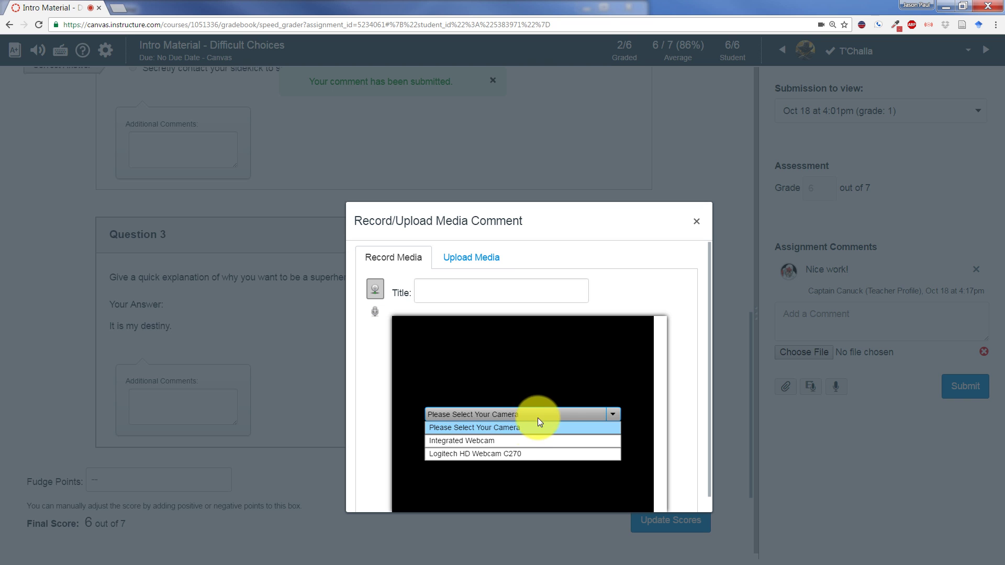
click(521, 453)
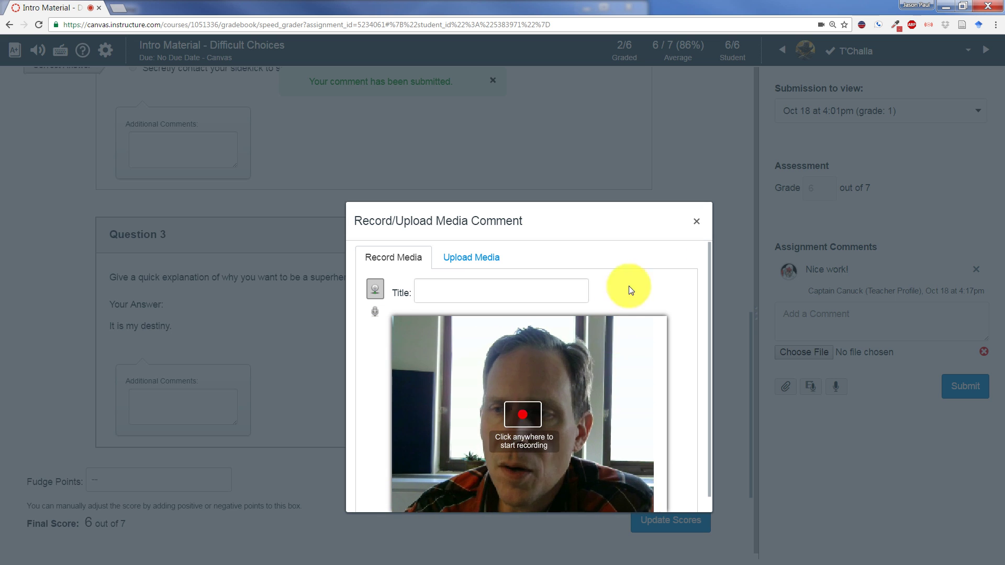
click(696, 222)
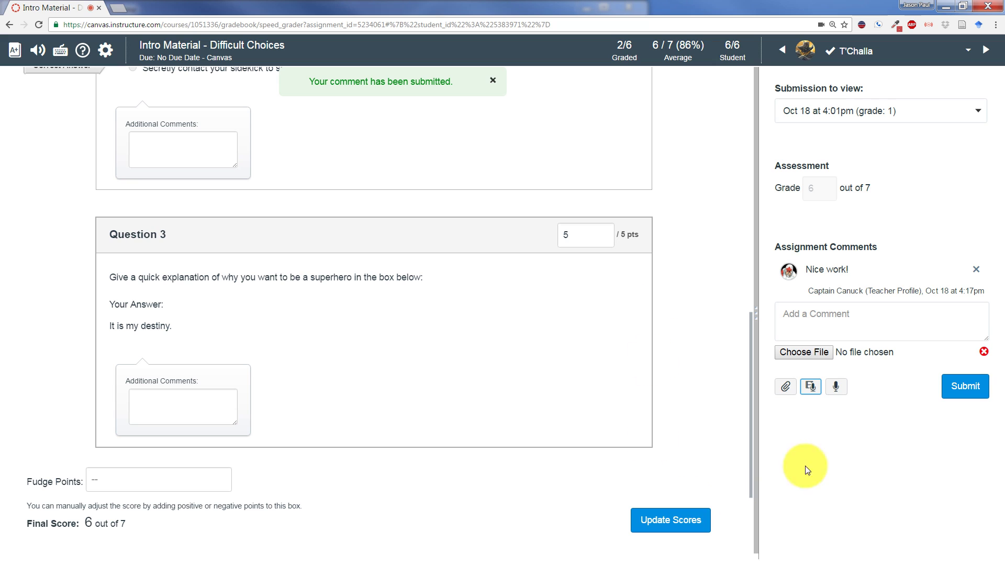
click(837, 389)
click(573, 382)
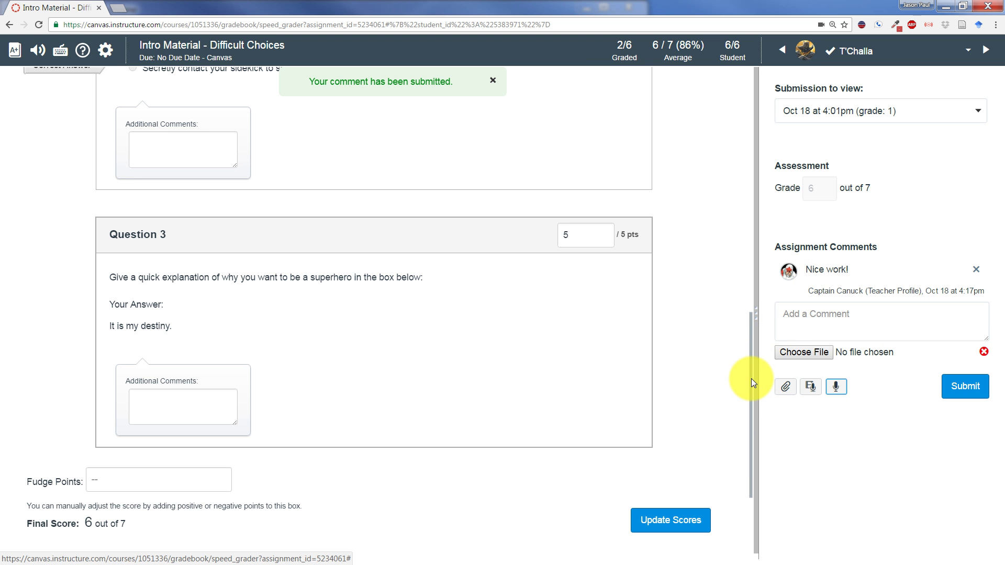
drag(752, 379, 751, 131)
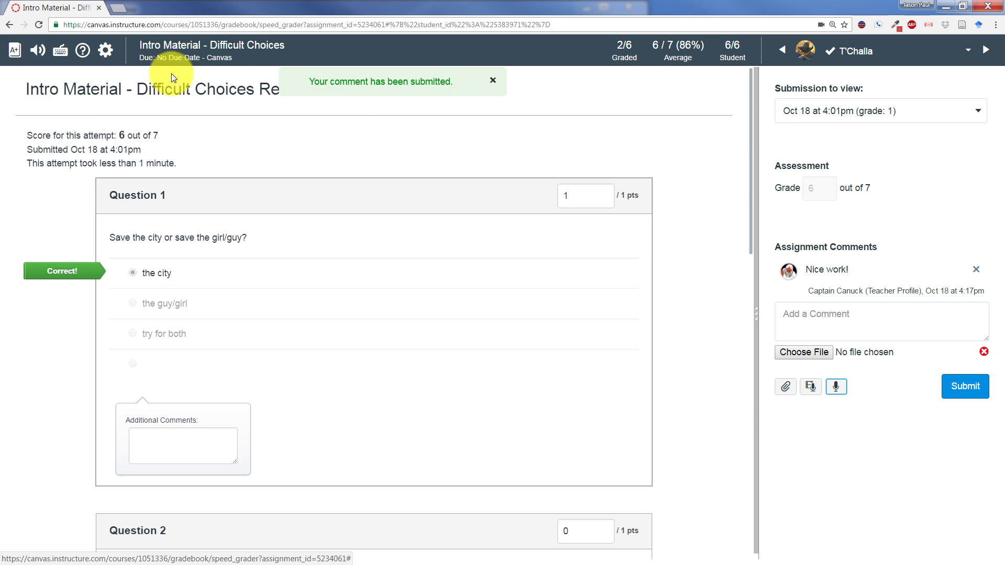
Return to the gradebook, scroll right, and open the 25-point Origin Story assignment.
click(14, 52)
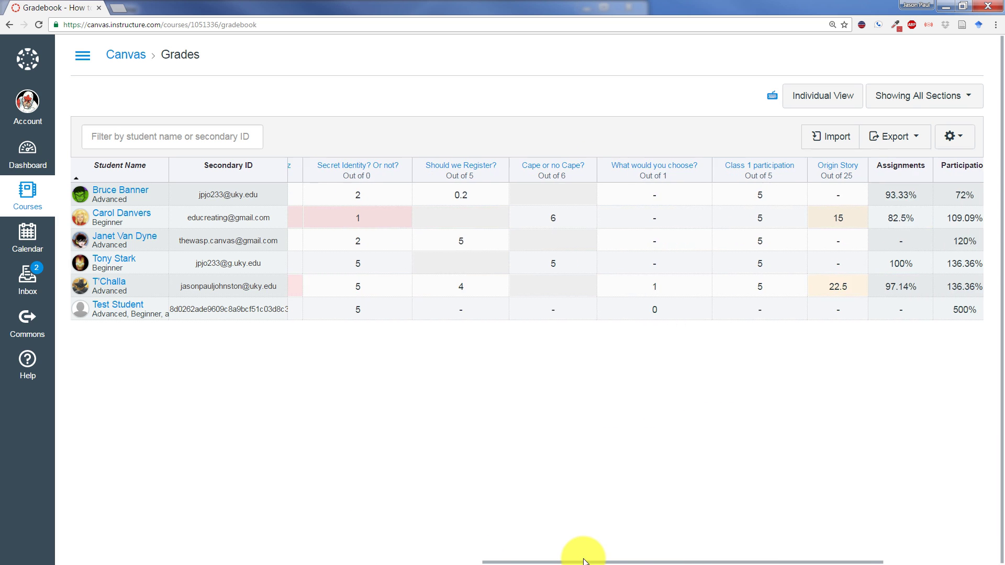
drag(462, 561, 675, 561)
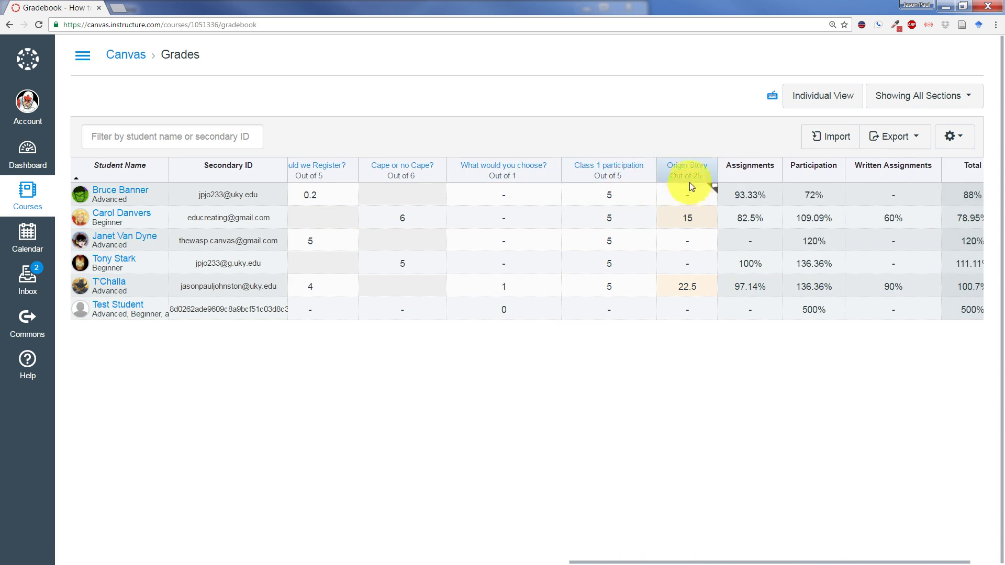
click(686, 167)
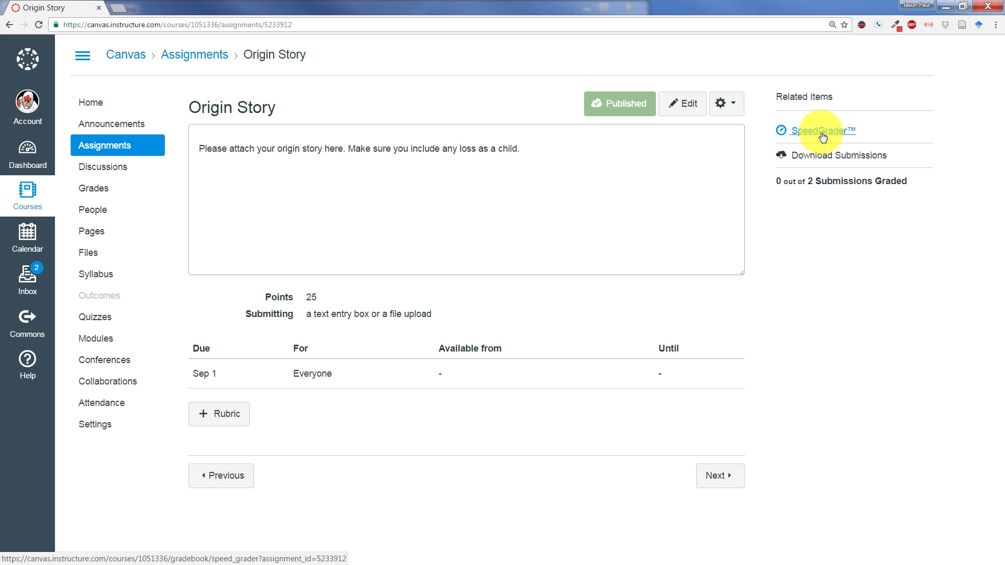
Open Origin Story in SpeedGrader, dismiss the Firefox warning, and select T'Challa's Black Panther Origin submission.
click(823, 132)
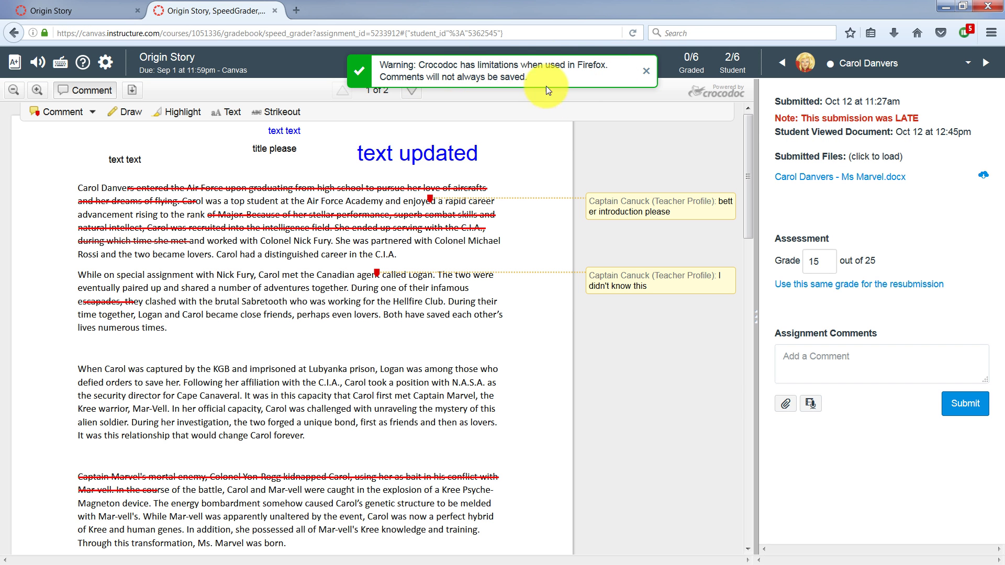
click(647, 73)
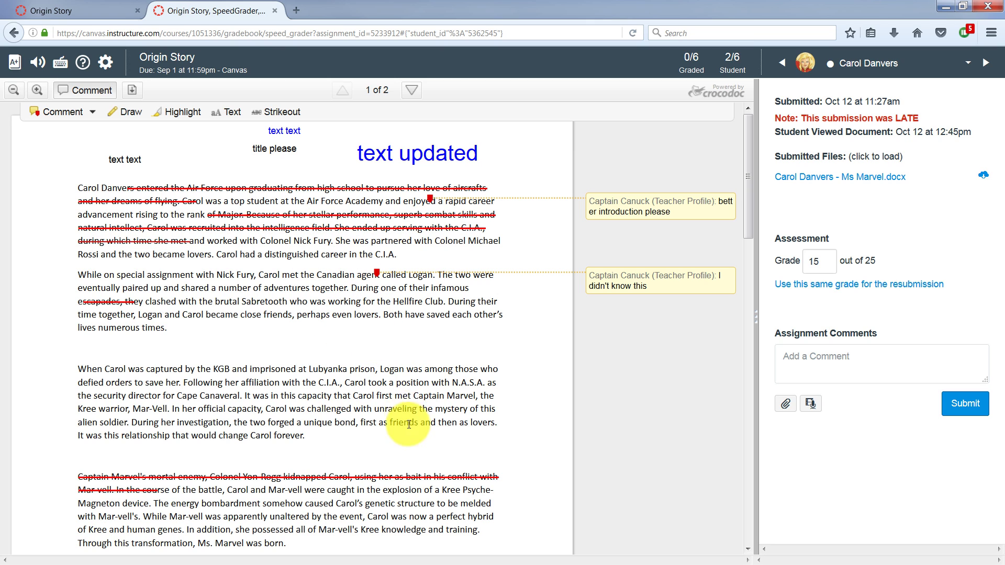
click(870, 68)
scroll(966, 150, down, 1)
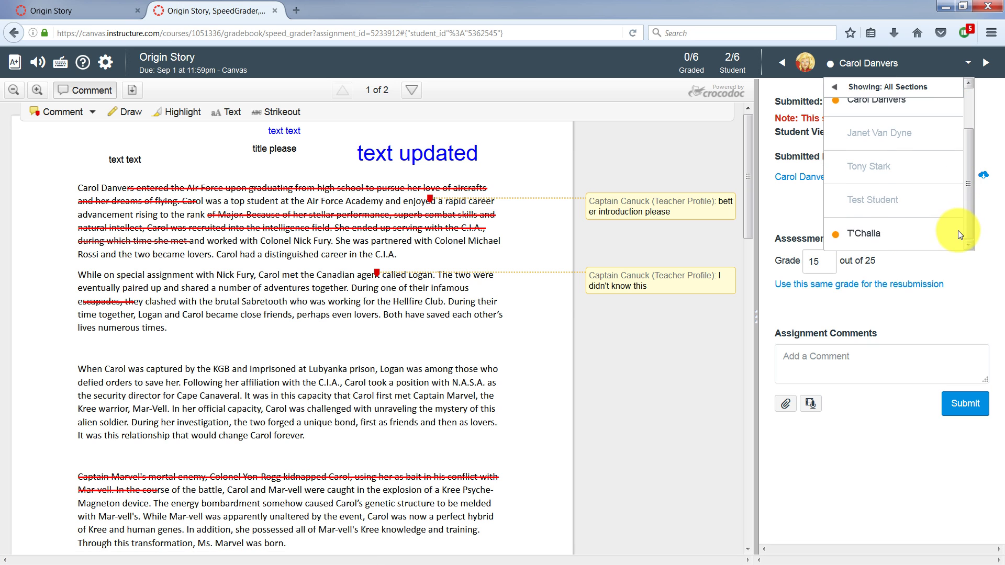
click(865, 233)
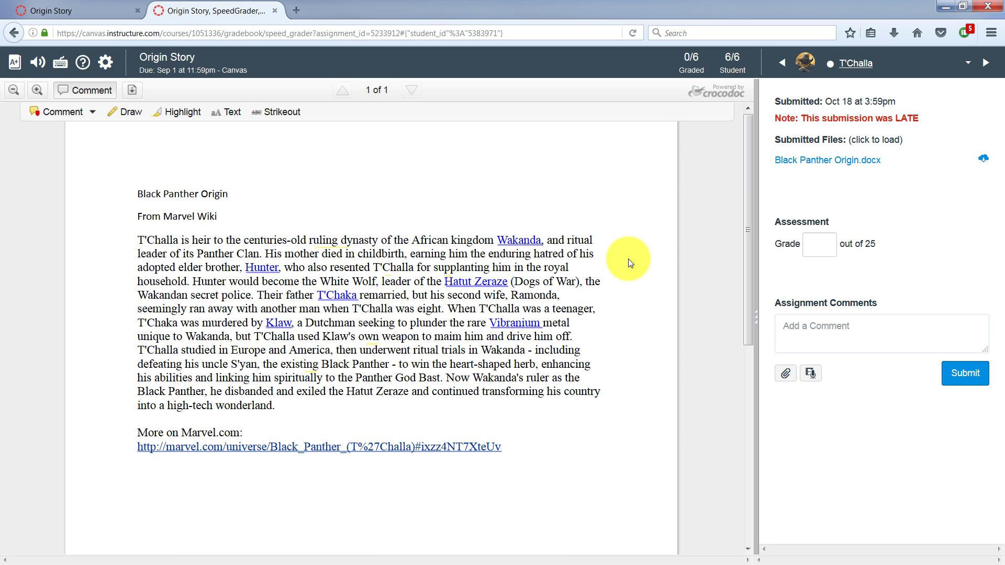
Pin an 'important' point comment beside Vibranium in T'Challa's document.
click(90, 93)
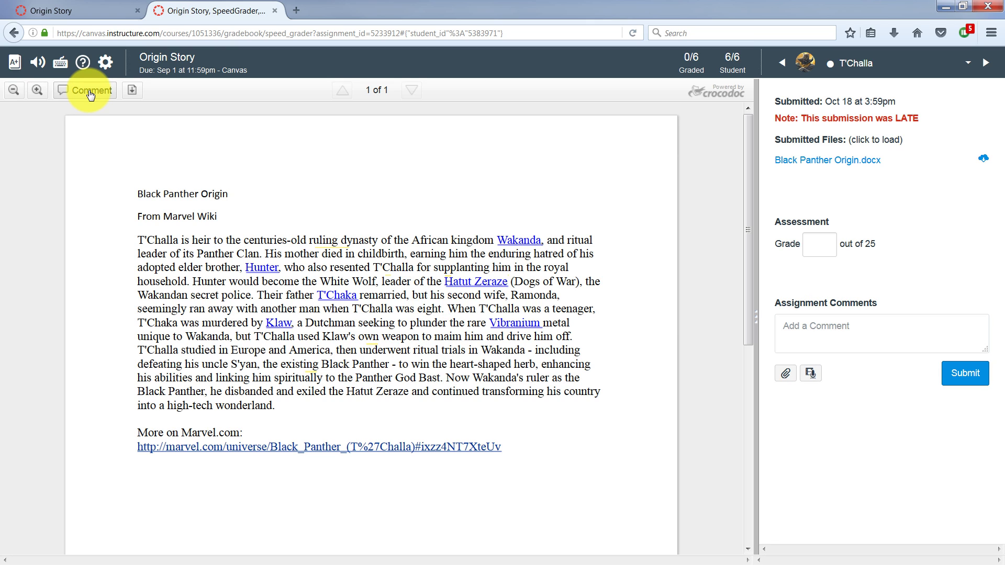
click(91, 93)
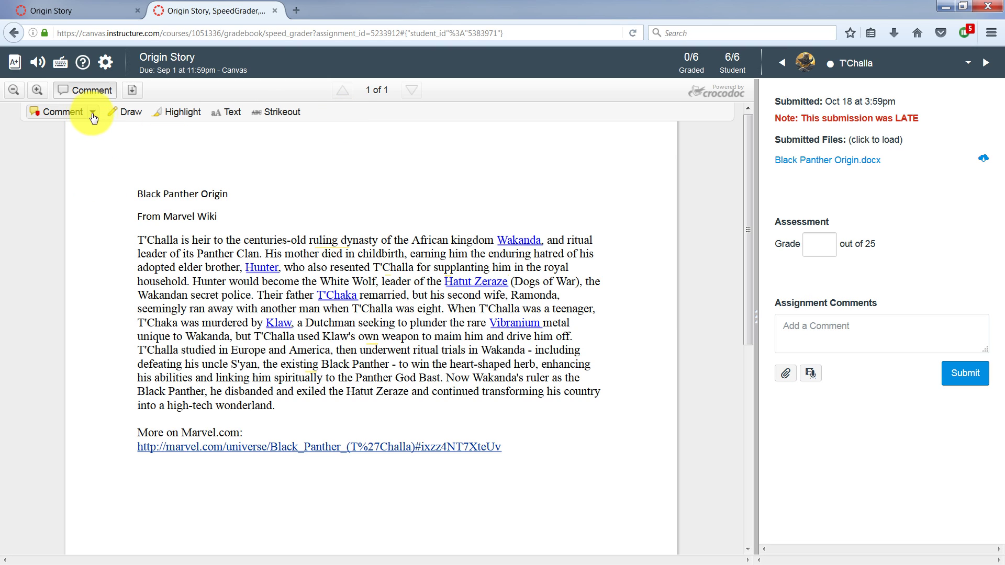
click(93, 113)
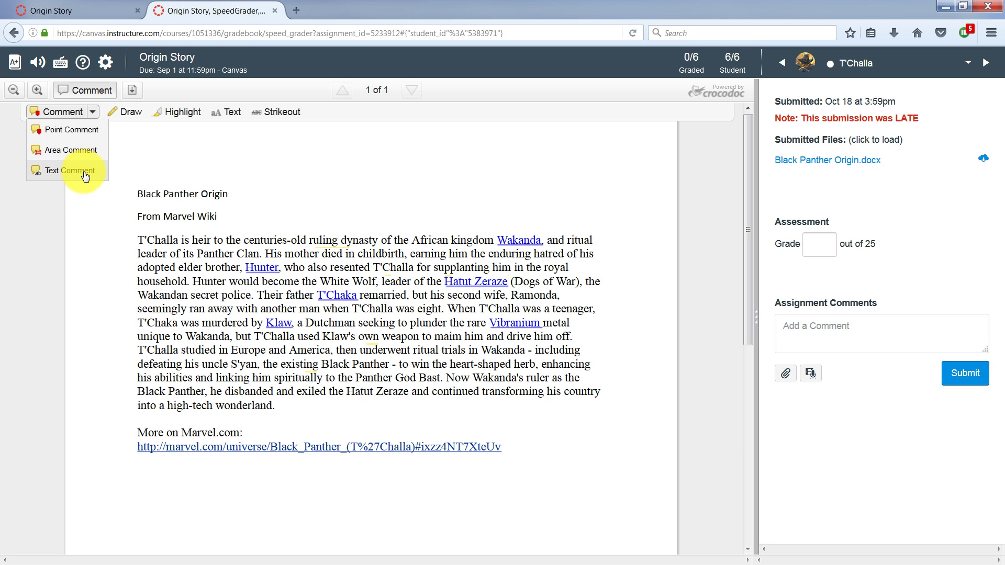
click(74, 112)
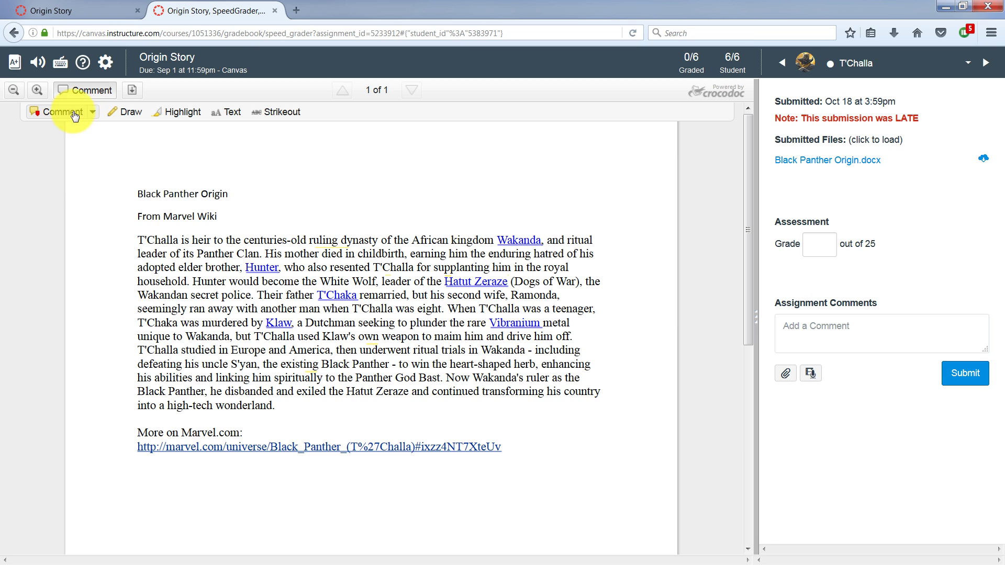
click(488, 320)
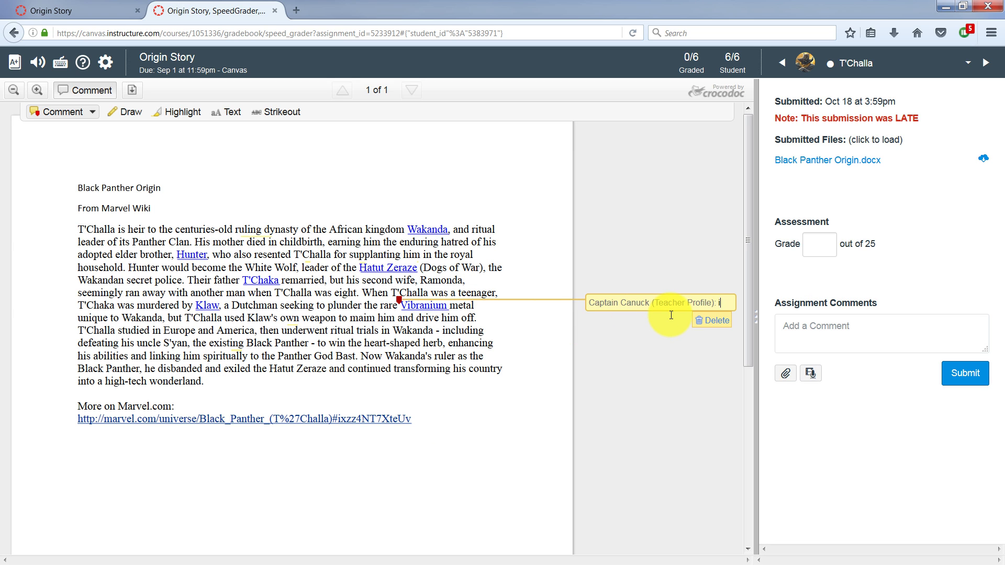
text(mportant)
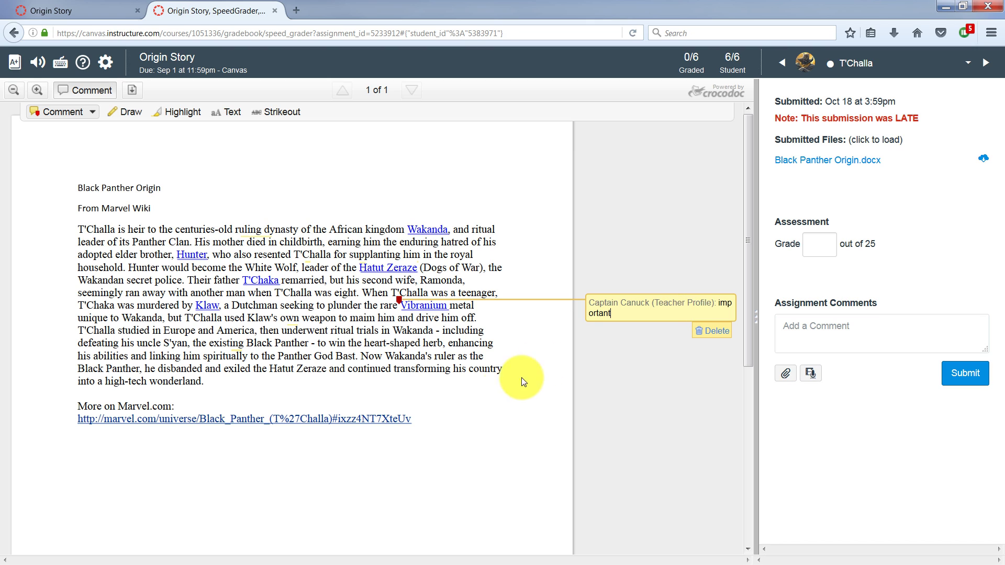
click(521, 378)
click(135, 112)
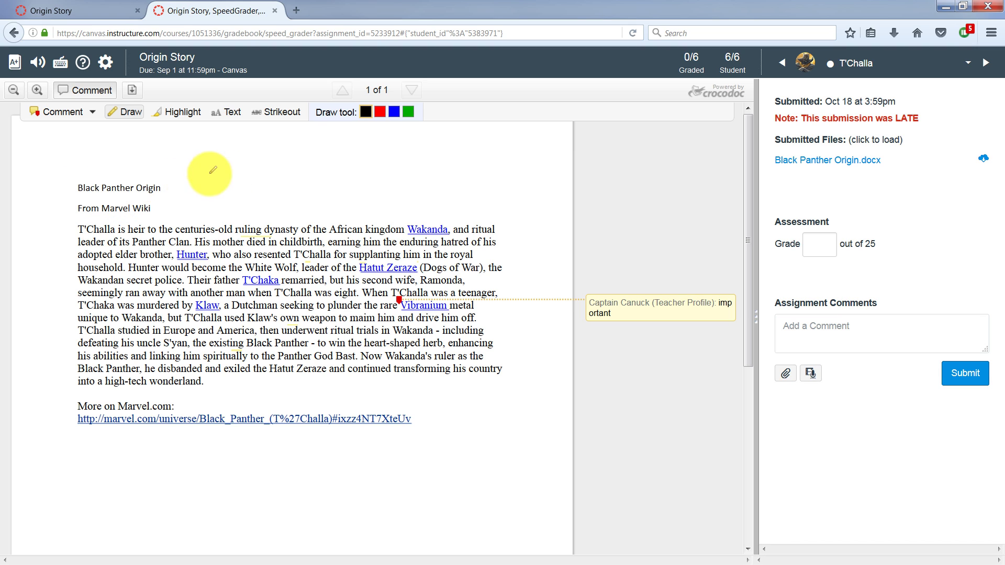
Draw a red freehand circle around the document's heading.
mouse_move(181, 176)
mouse_down()
mouse_move(49, 206)
mouse_move(195, 164)
mouse_up()
drag(121, 153, 119, 156)
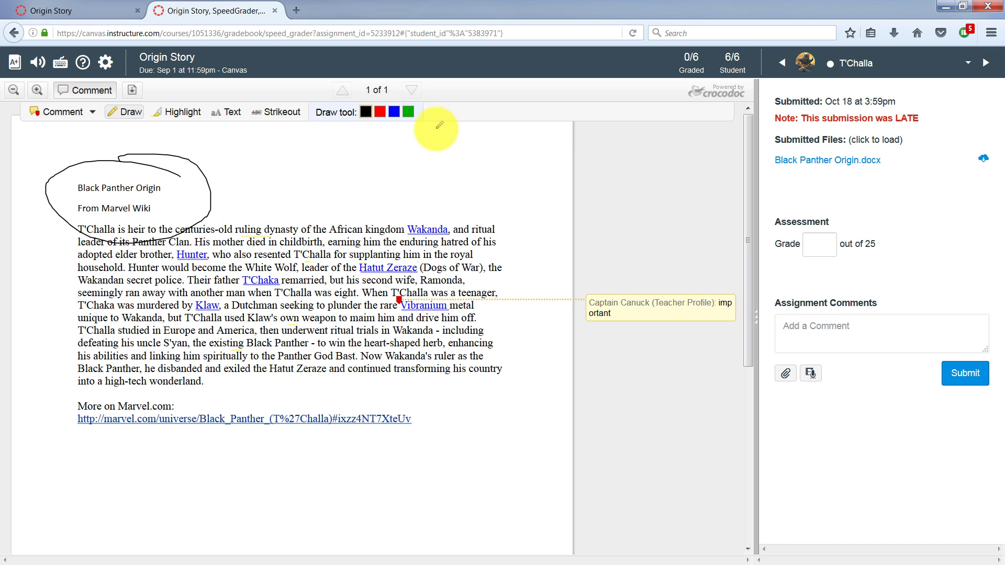
click(380, 112)
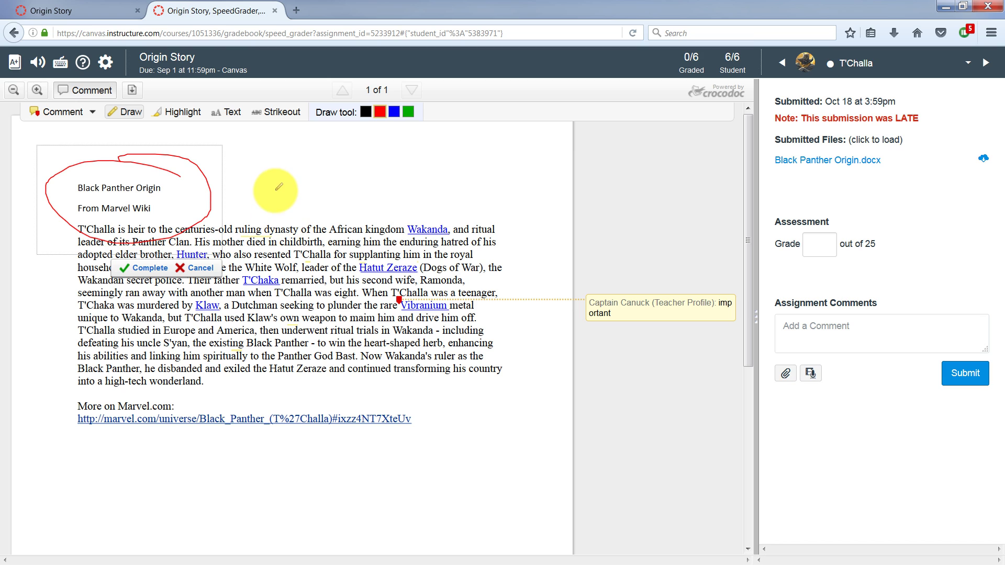
click(140, 270)
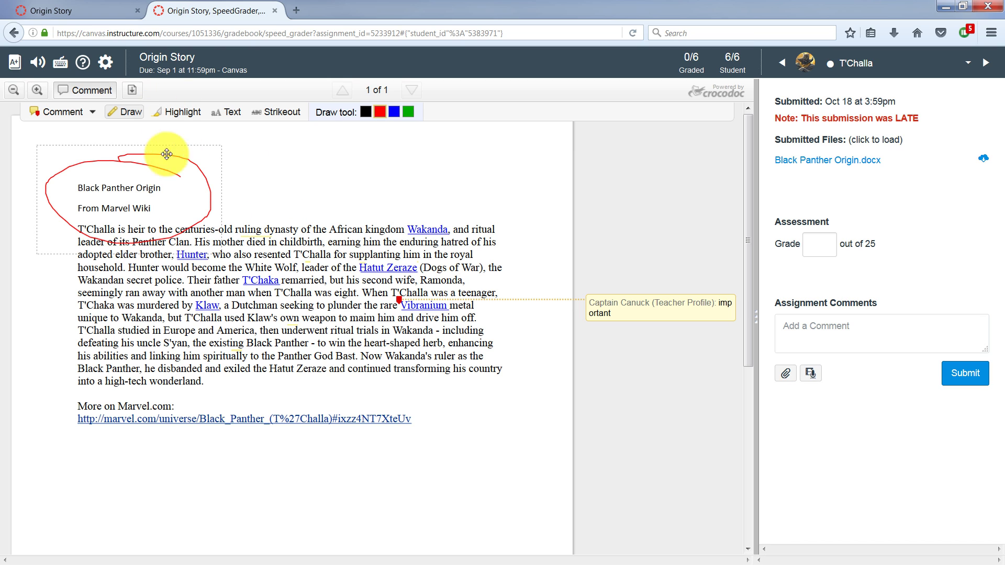
Highlight the S'yan phrase and 'into a high-tech wonderland' in yellow.
click(179, 114)
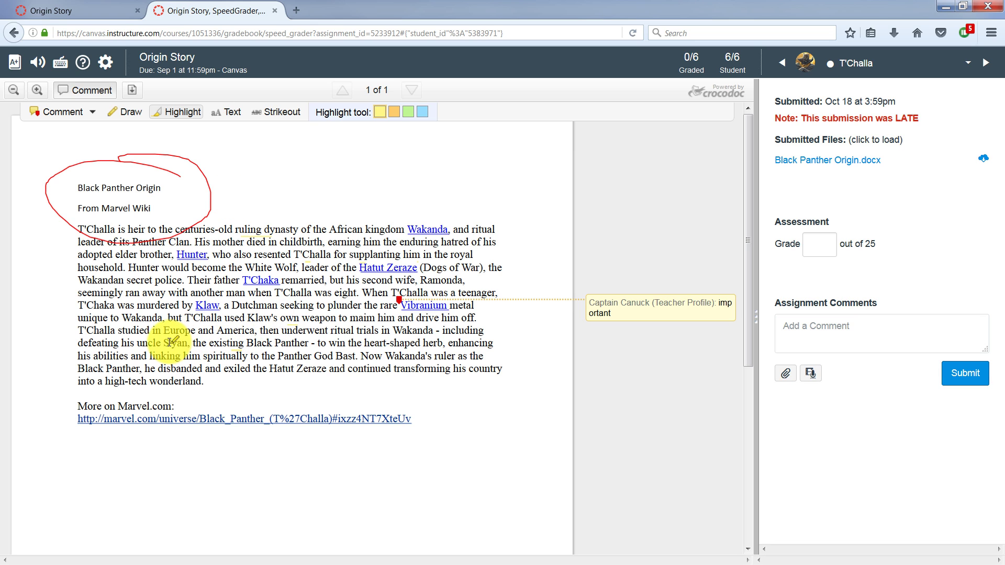
drag(165, 343, 340, 343)
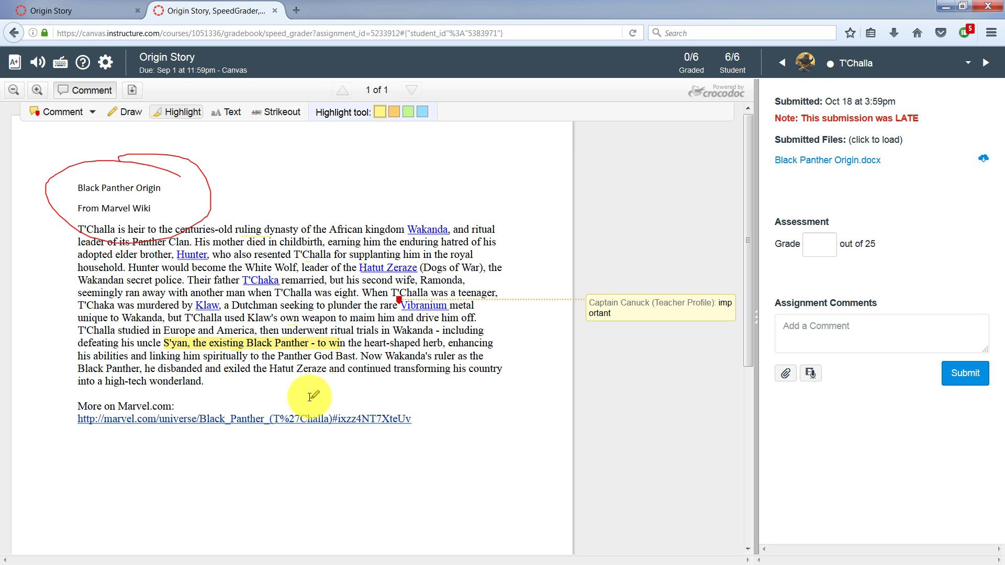
drag(78, 381, 203, 378)
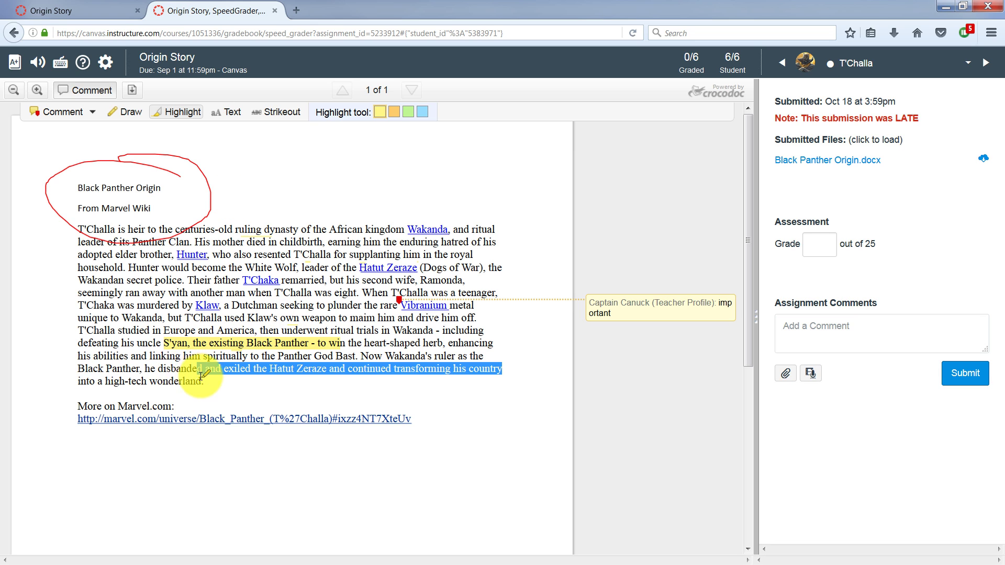
Add a 'notes' text annotation and strike out the sentence about Klaw's weapon.
click(227, 113)
text(notes notes)
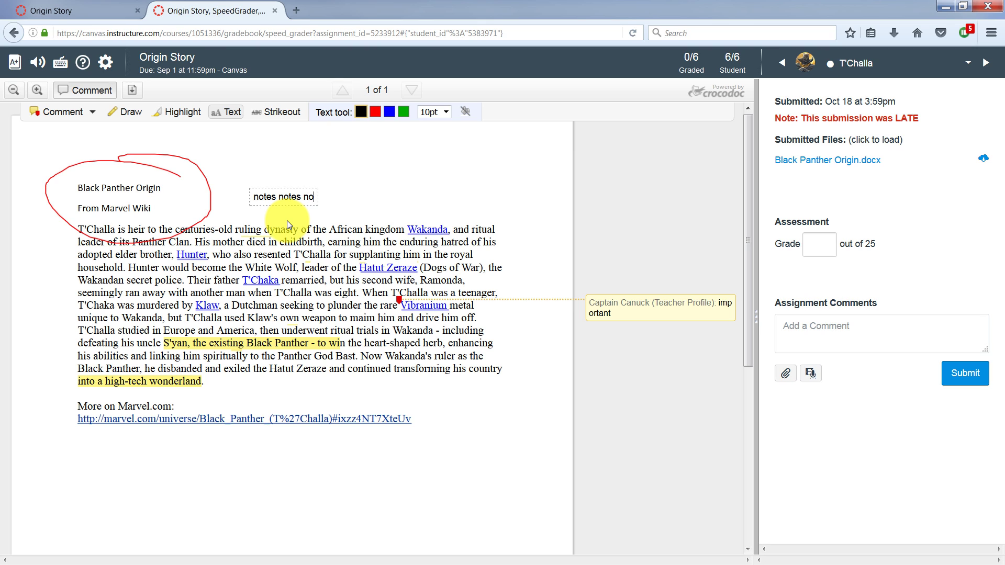
text(notes)
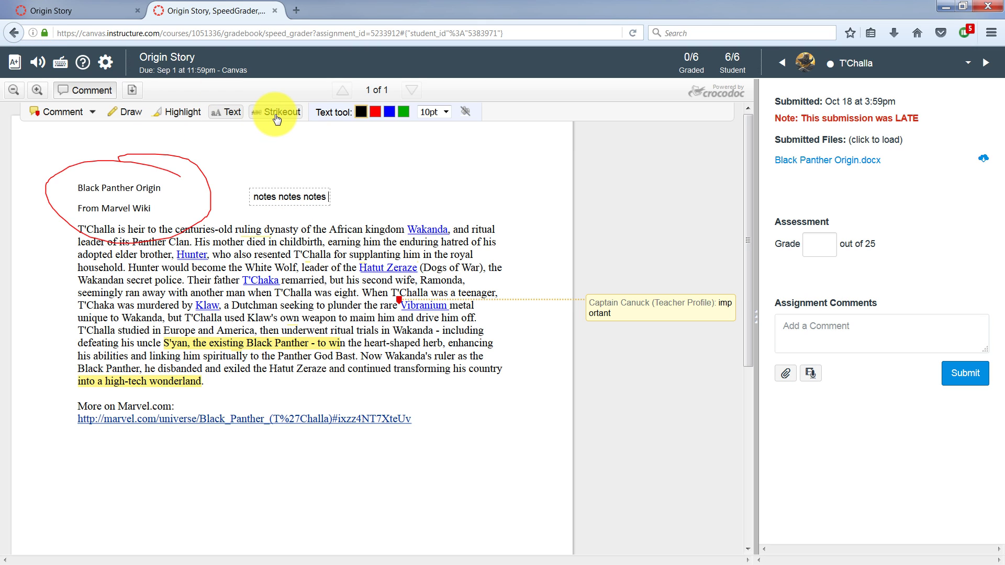
click(277, 116)
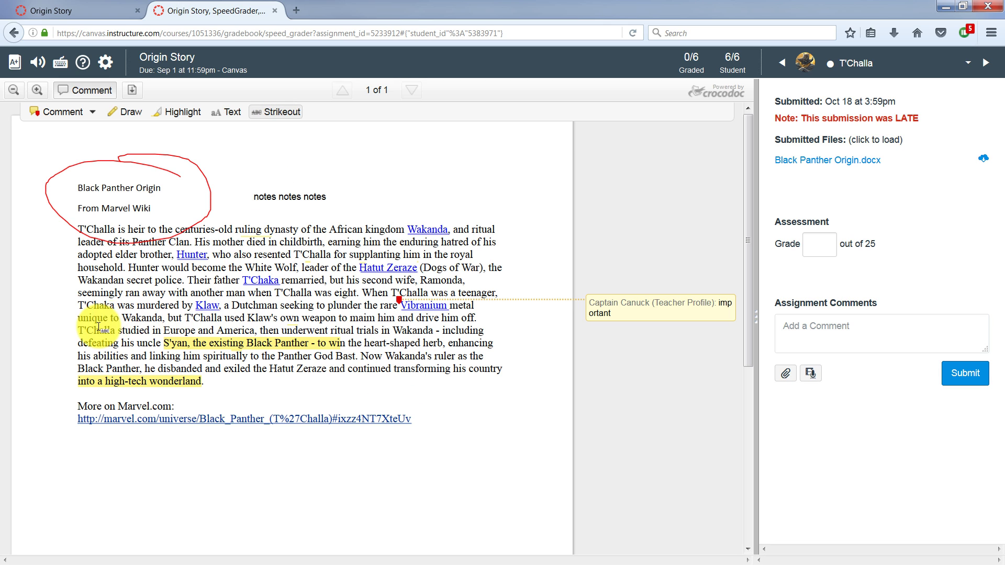
drag(168, 318, 422, 318)
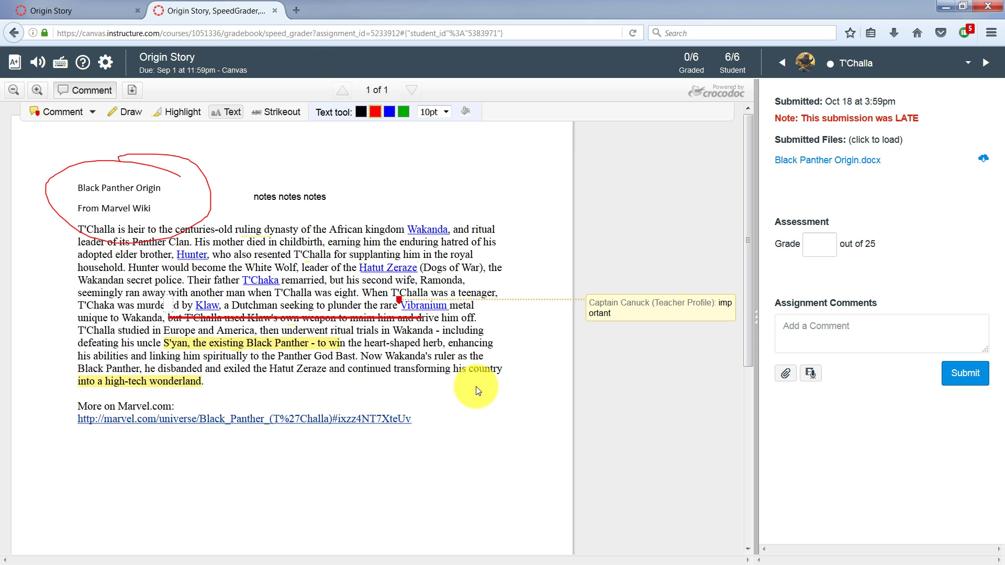
Grade T'Challa's Origin Story submission 20 out of 25, then return to the gradebook.
click(835, 248)
text(20)
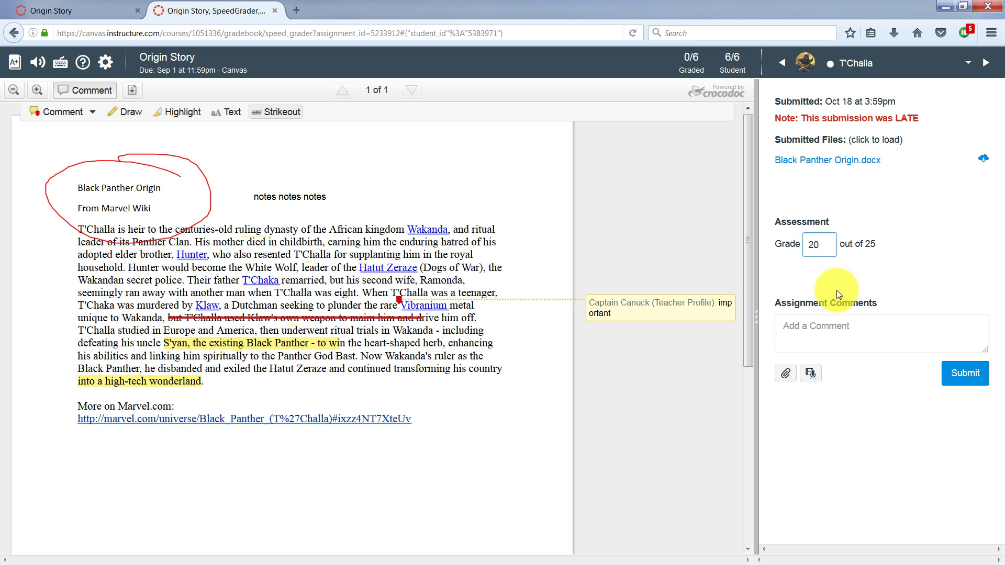
click(827, 326)
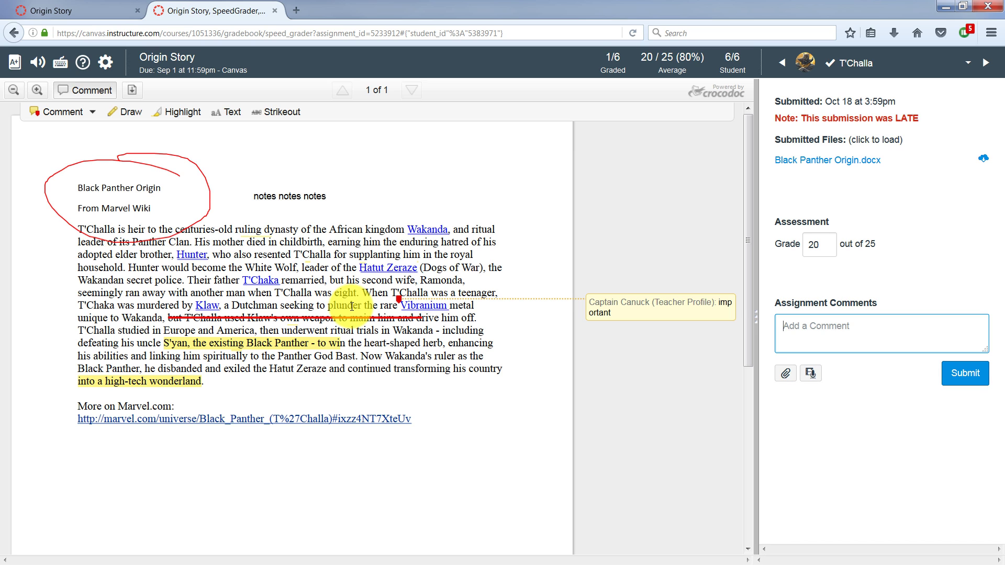
click(20, 64)
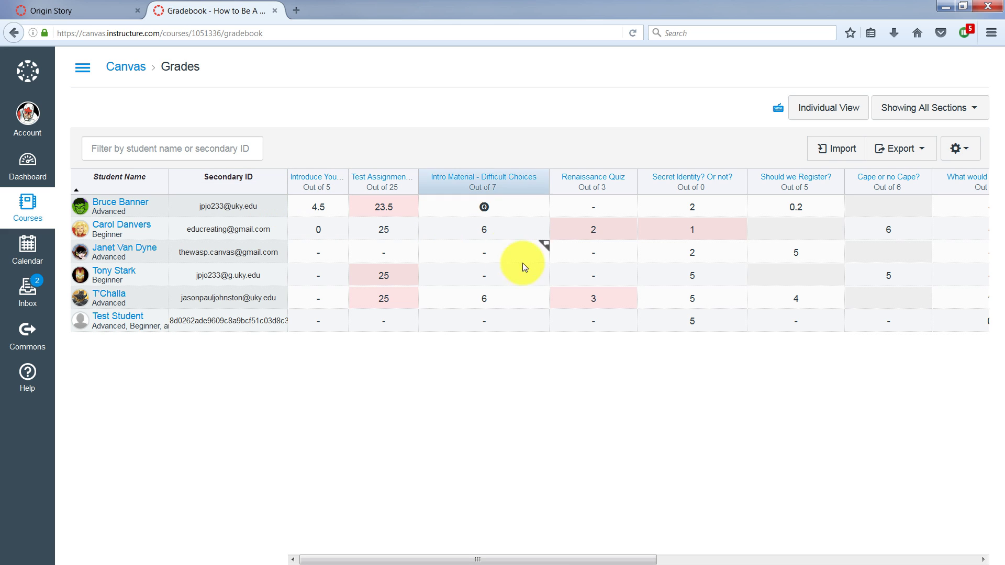
Scroll the gradebook to the Origin Story grades and group totals, then go to Assignments.
drag(542, 560, 830, 559)
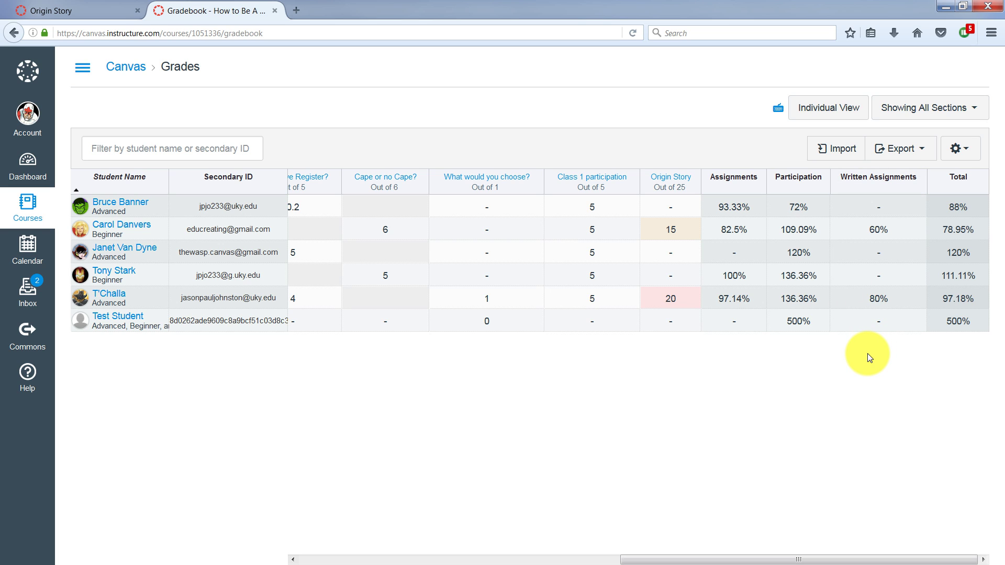
click(82, 67)
click(108, 157)
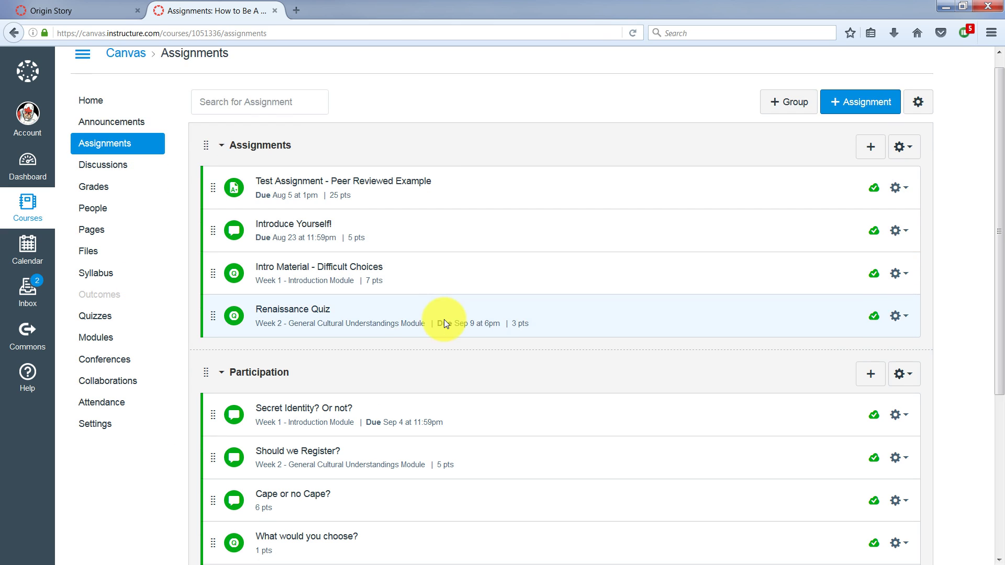
scroll(444, 319, down, 5)
scroll(445, 319, down, 5)
scroll(445, 319, up, 3)
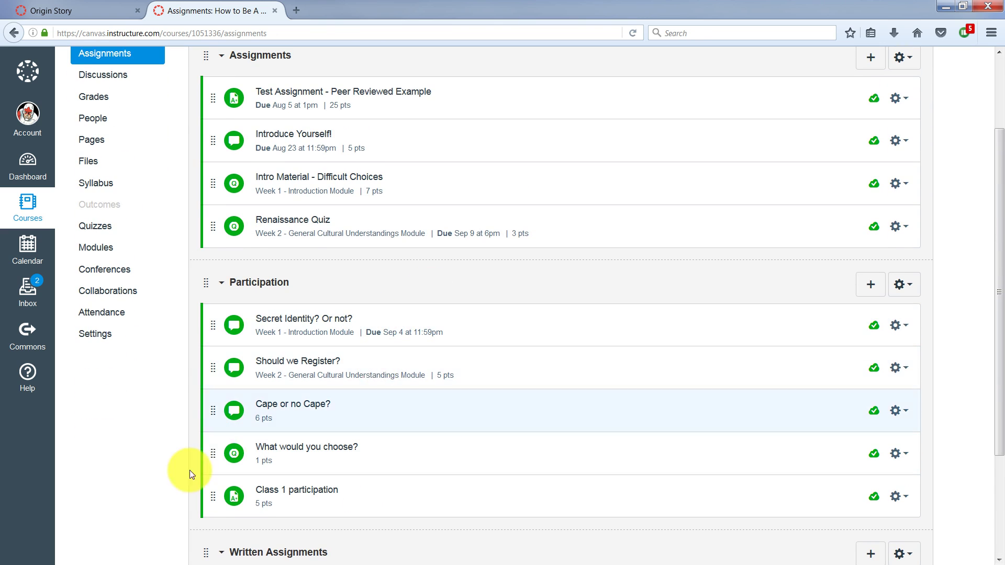
scroll(335, 286, up, 2)
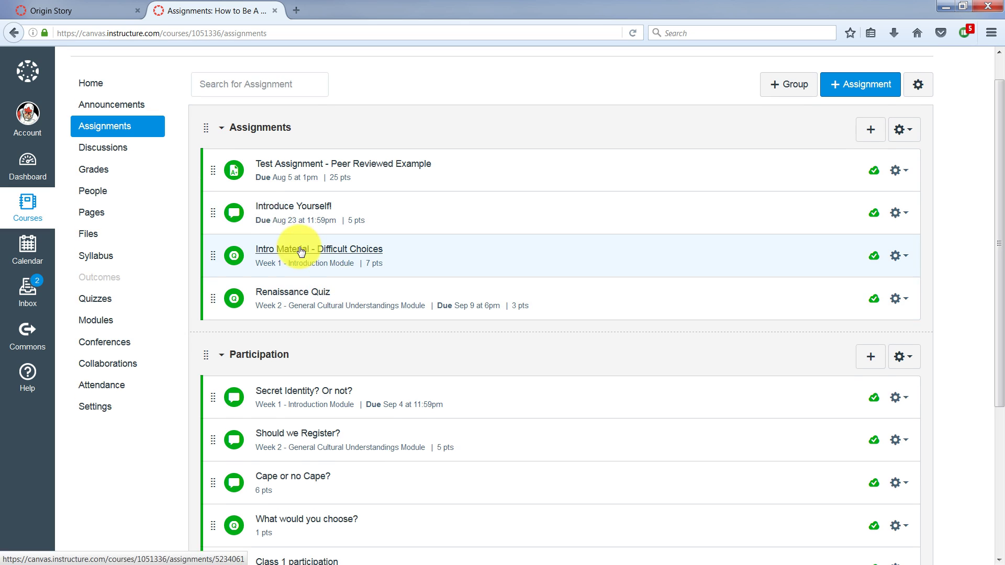
scroll(277, 199, down, 2)
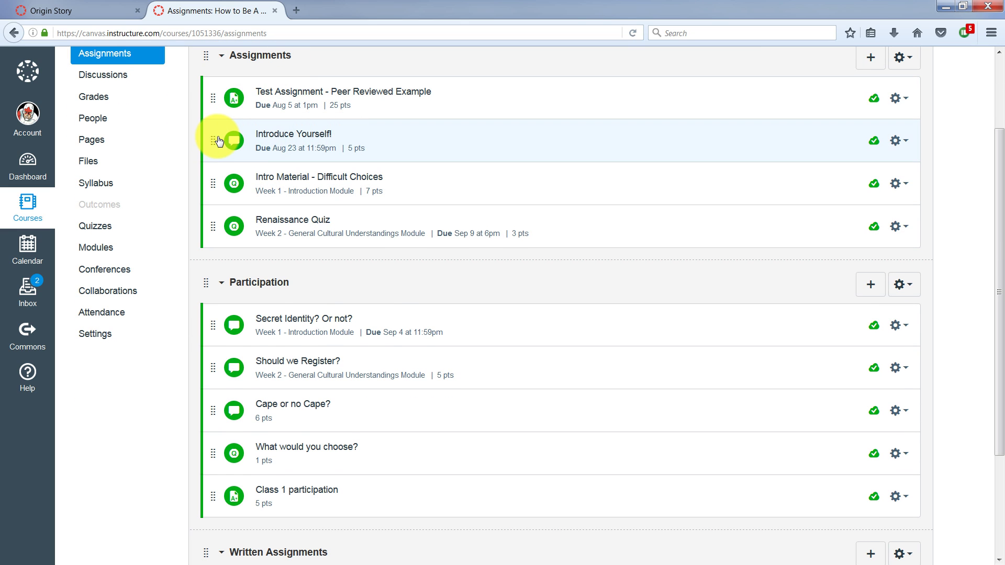
drag(218, 140, 224, 317)
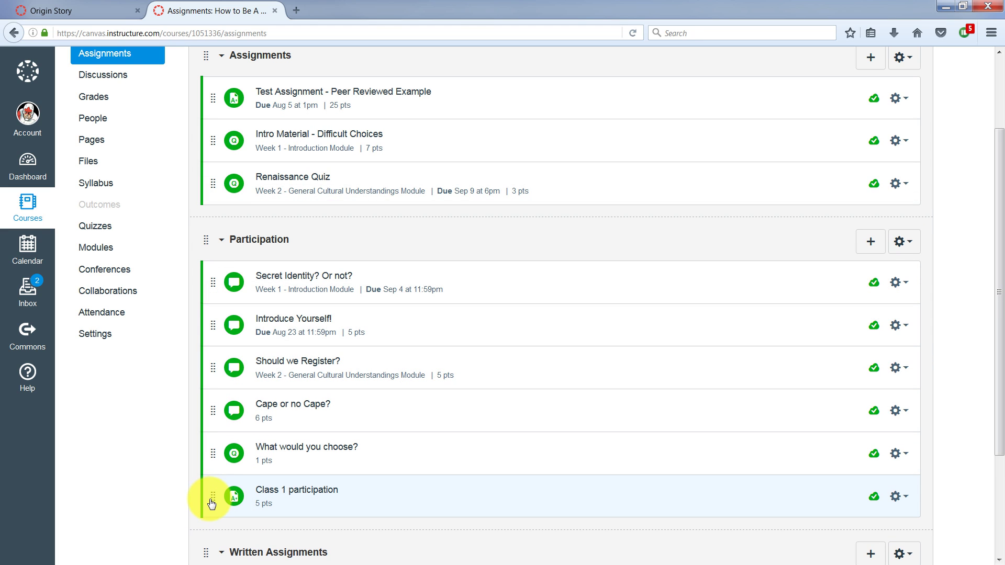
drag(212, 504, 219, 222)
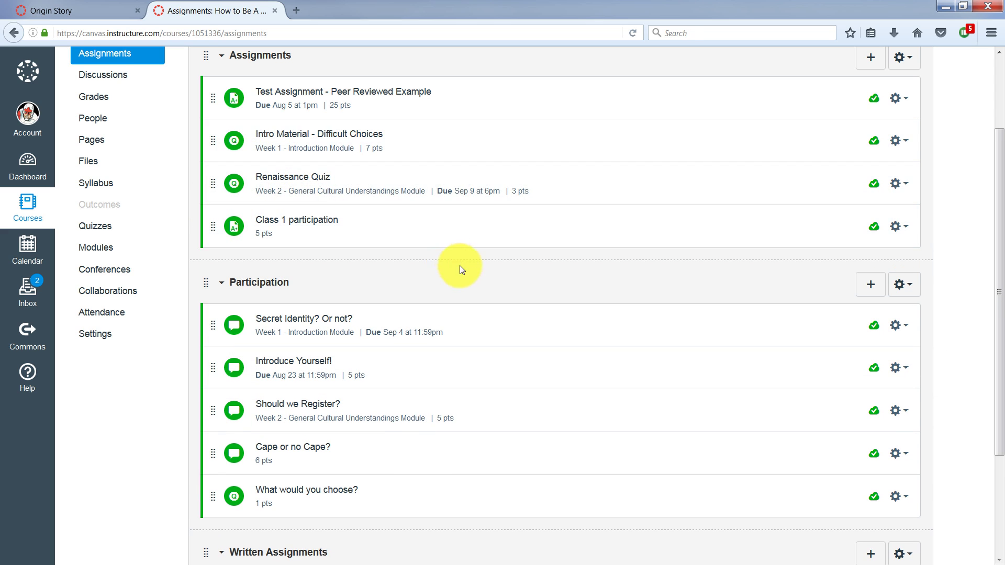
scroll(461, 265, down, 3)
scroll(468, 267, up, 5)
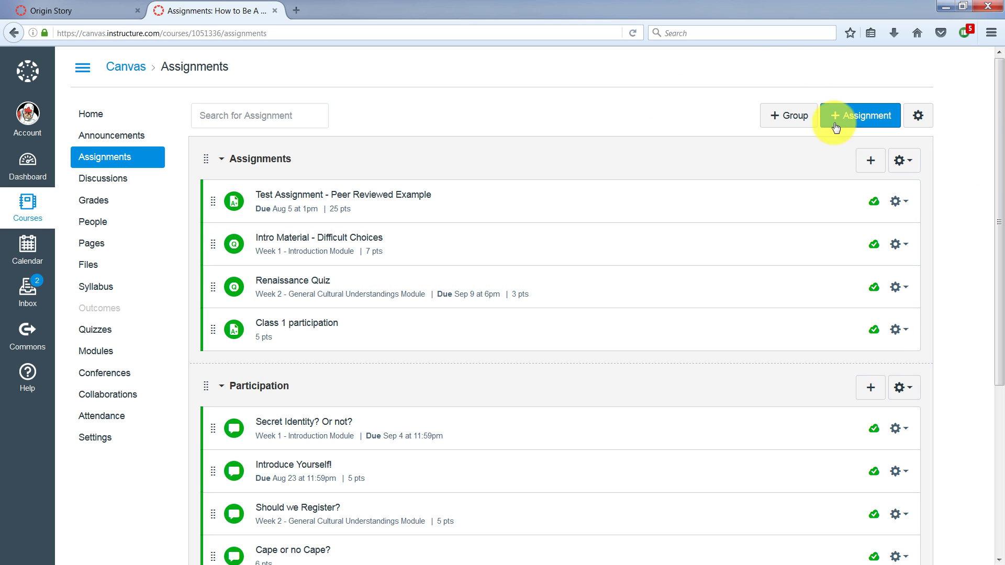
Create and save a new 'Quizzes' assignment group via + Group.
click(779, 118)
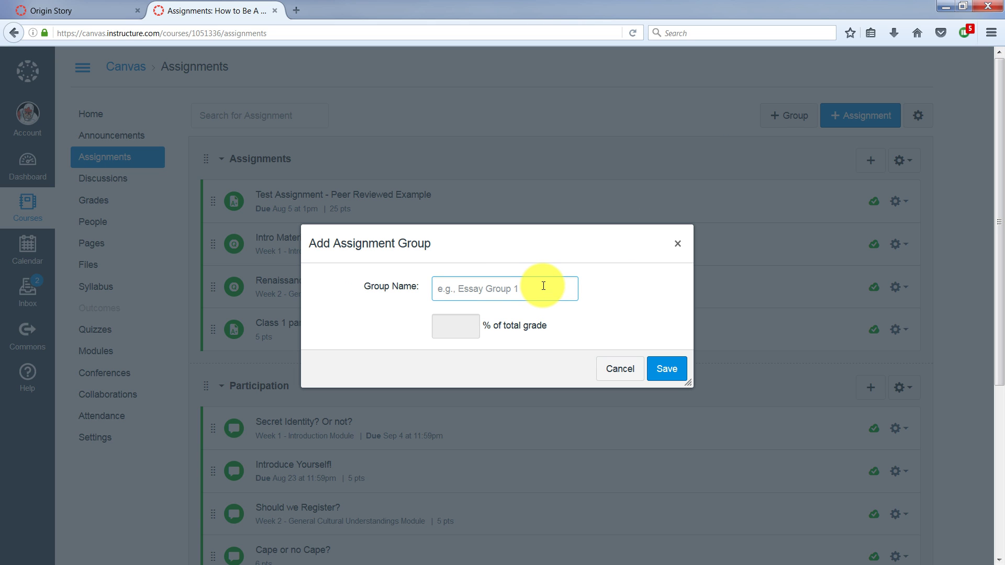
text(qui)
key(BackSpace)
text(Quizzes)
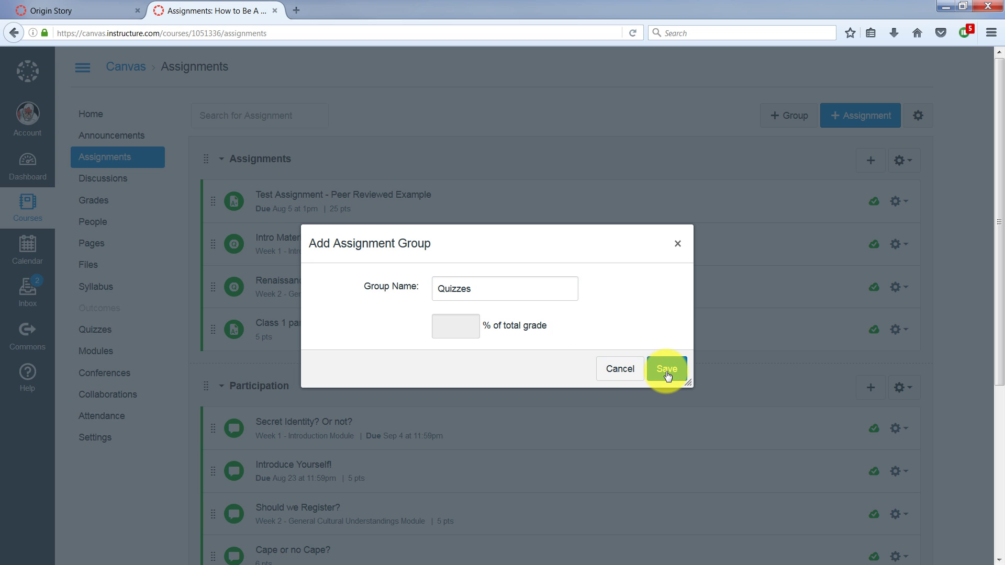
click(666, 369)
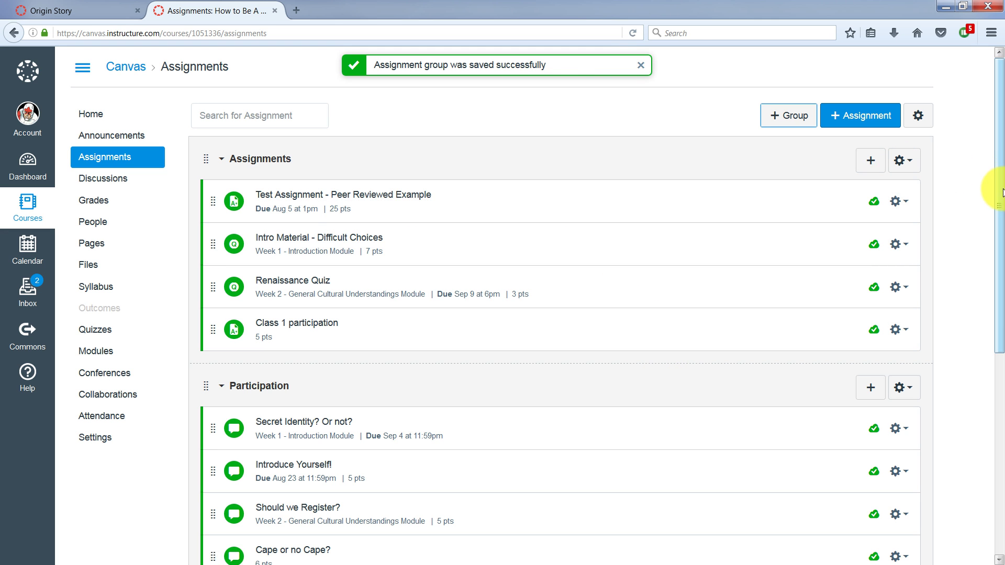
Drag Intro Material – Difficult Choices, What would you choose? and Renaissance Quiz into Quizzes.
mouse_move(999, 188)
mouse_down()
mouse_move(1000, 468)
mouse_move(1001, 288)
mouse_up()
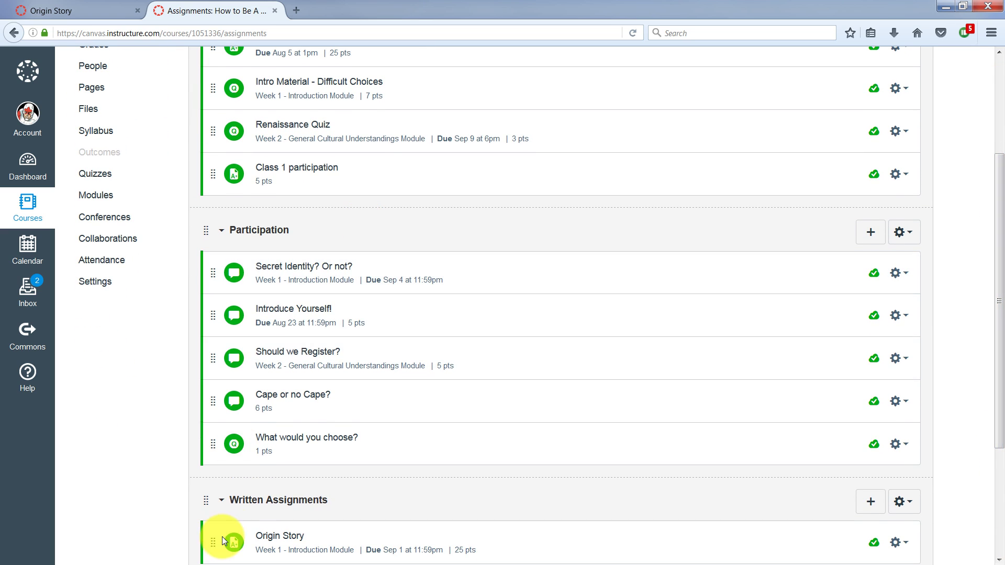
mouse_move(213, 89)
mouse_down()
mouse_move(248, 524)
mouse_move(235, 526)
mouse_up()
drag(219, 325, 225, 518)
scroll(314, 298, up, 5)
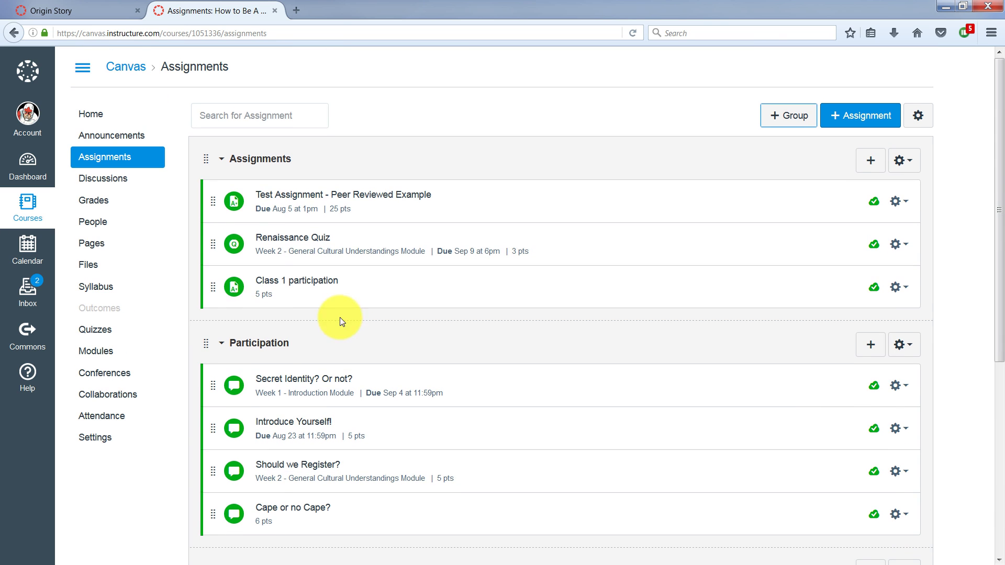
mouse_move(214, 243)
mouse_down()
mouse_move(222, 561)
mouse_move(222, 484)
mouse_up()
scroll(699, 301, up, 5)
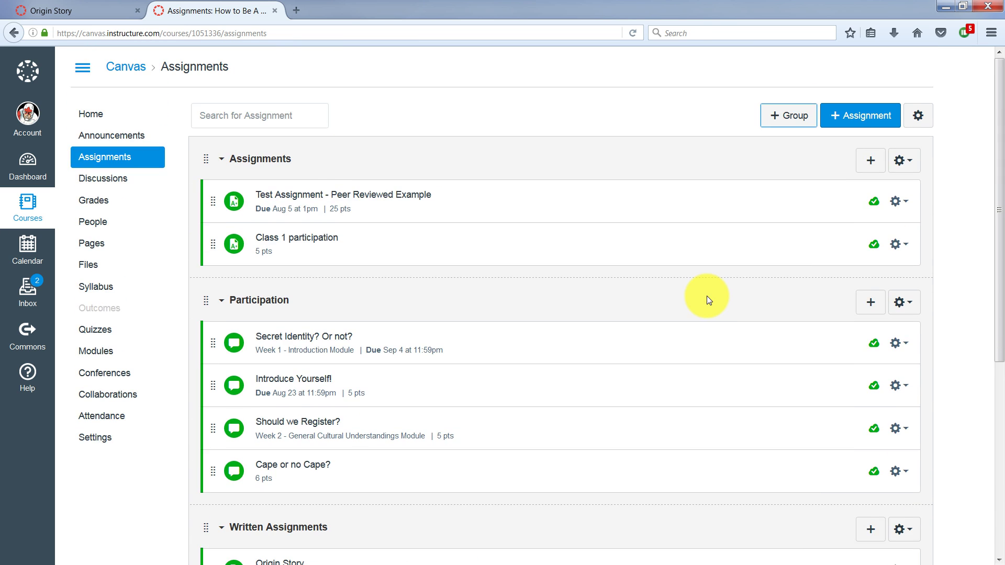
Enable weighting final grades by assignment group and save a Quizzes weight of 25%.
click(932, 121)
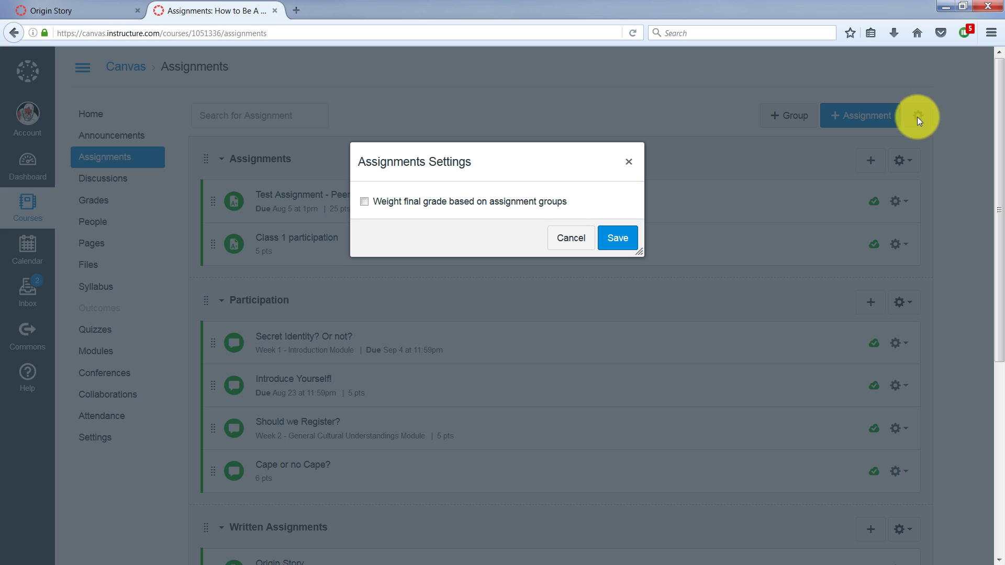
click(365, 203)
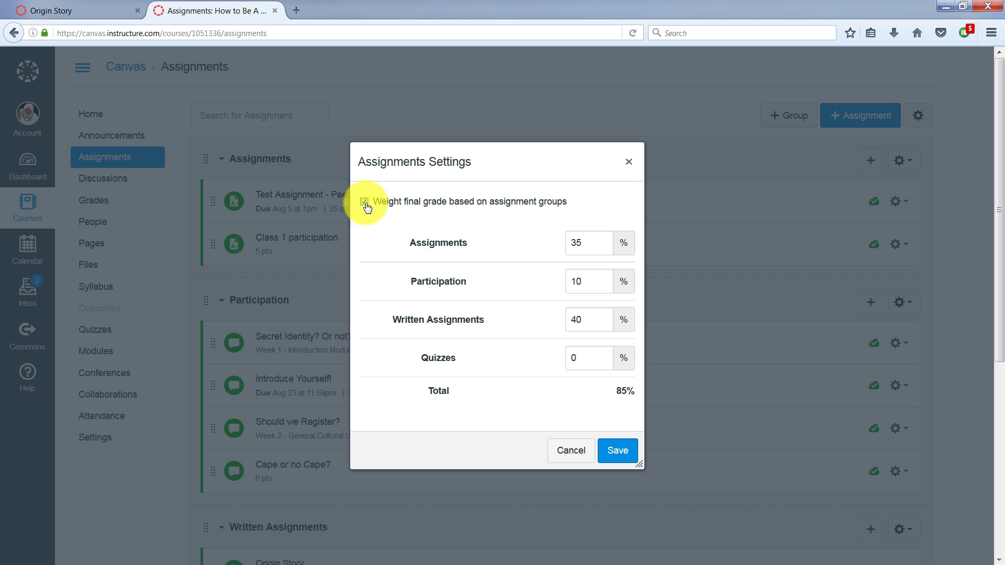
double_click(589, 243)
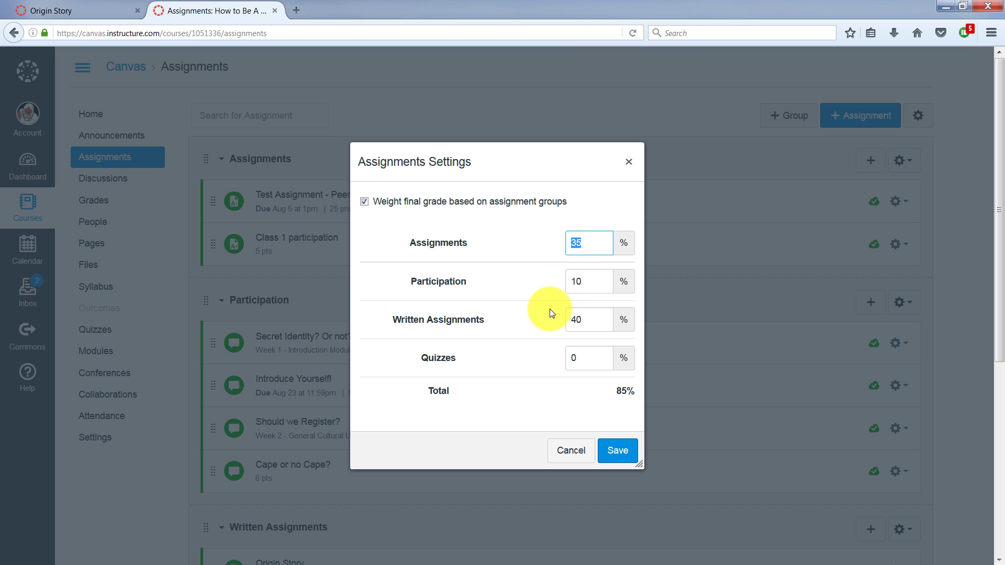
double_click(574, 358)
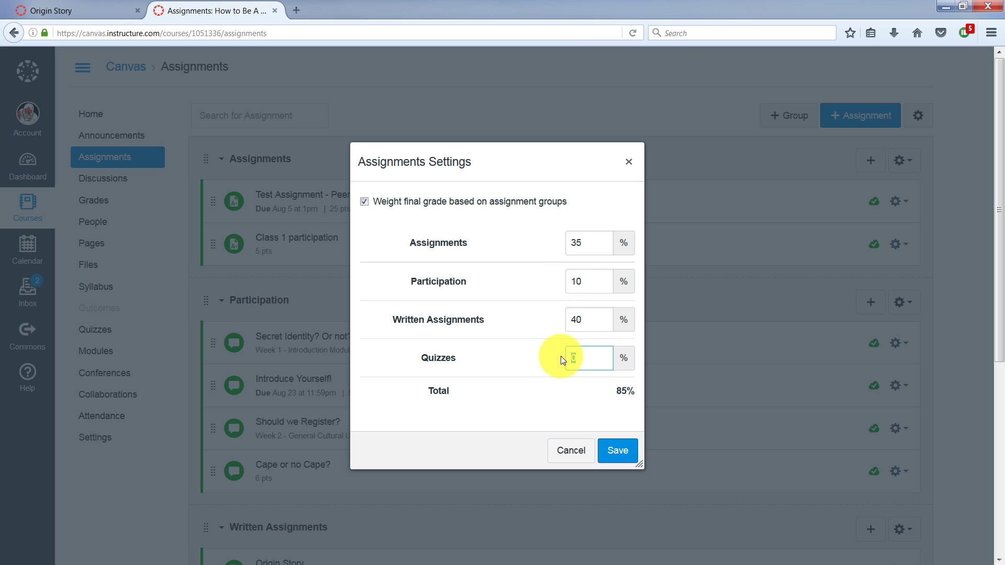
text(15)
click(588, 319)
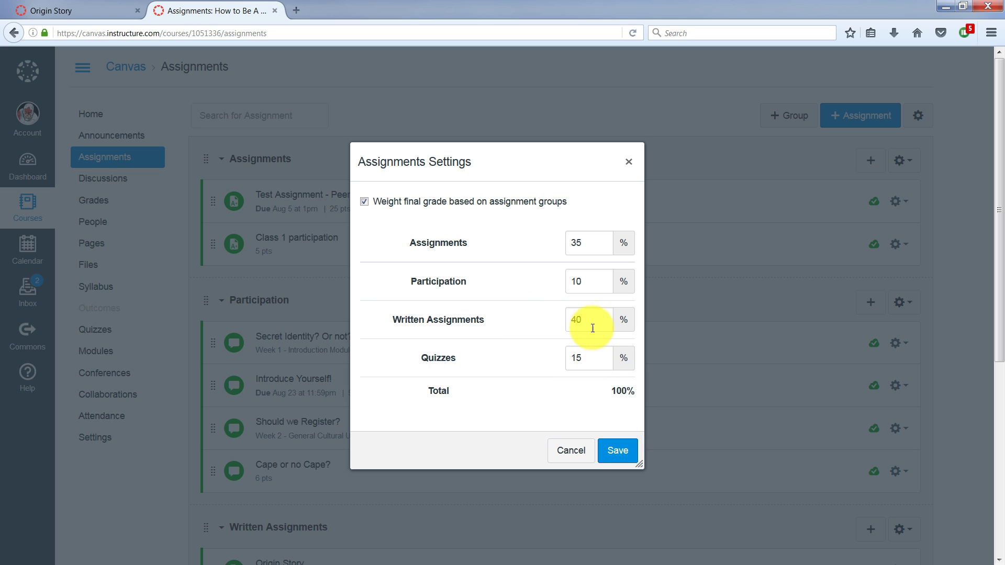
double_click(576, 358)
text(25)
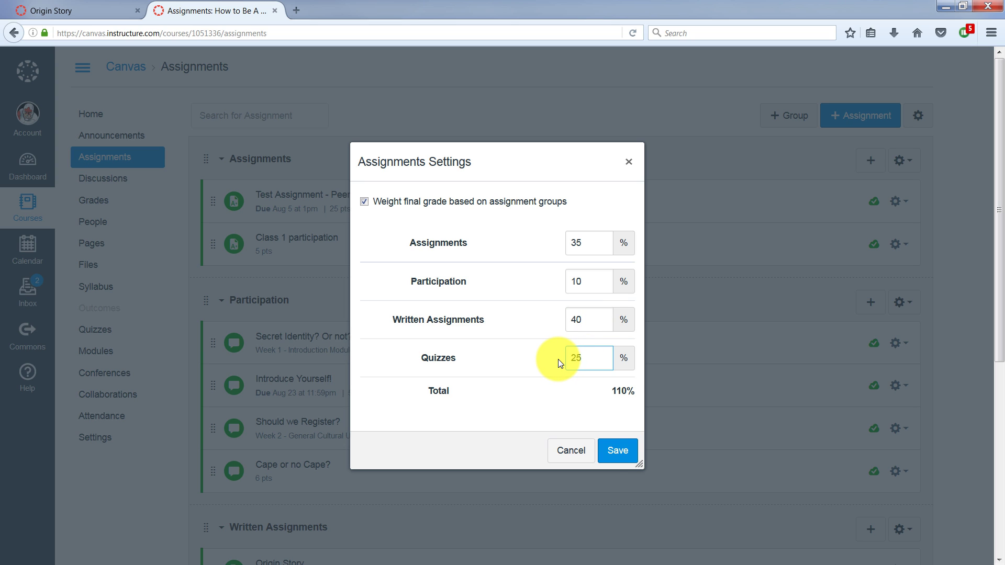
click(617, 449)
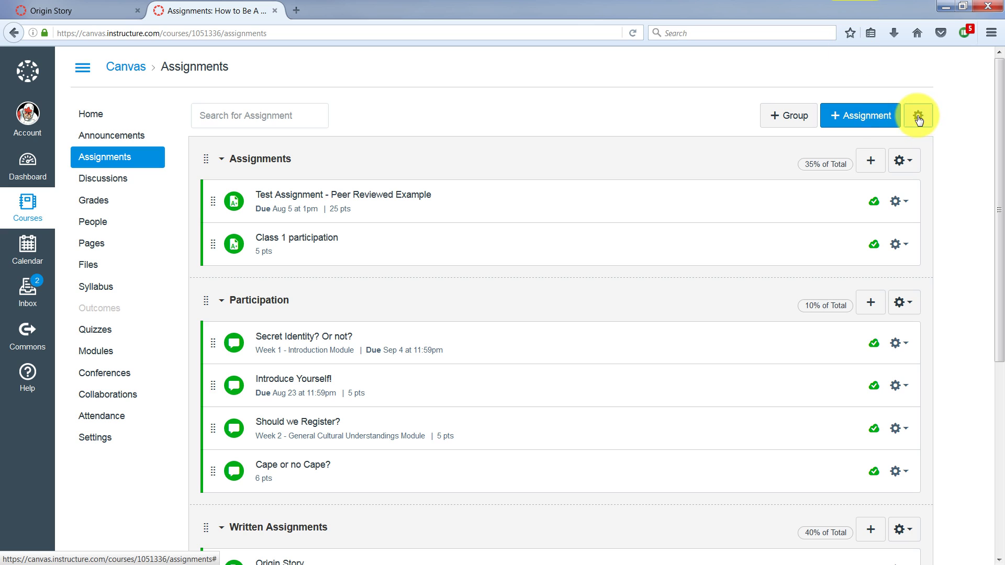
Correct the Quizzes weight to 15% so the group weights total 100%.
click(919, 118)
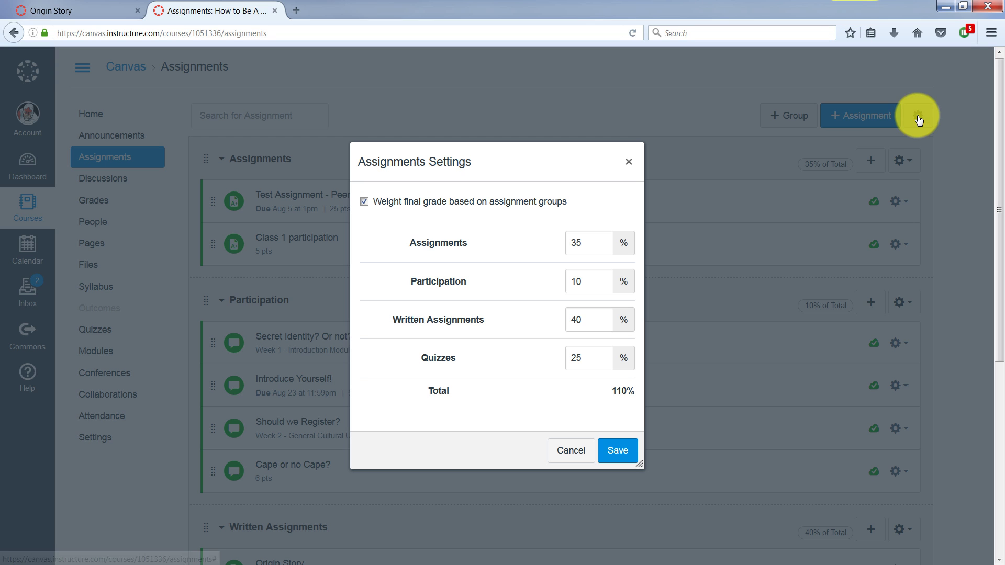
double_click(576, 357)
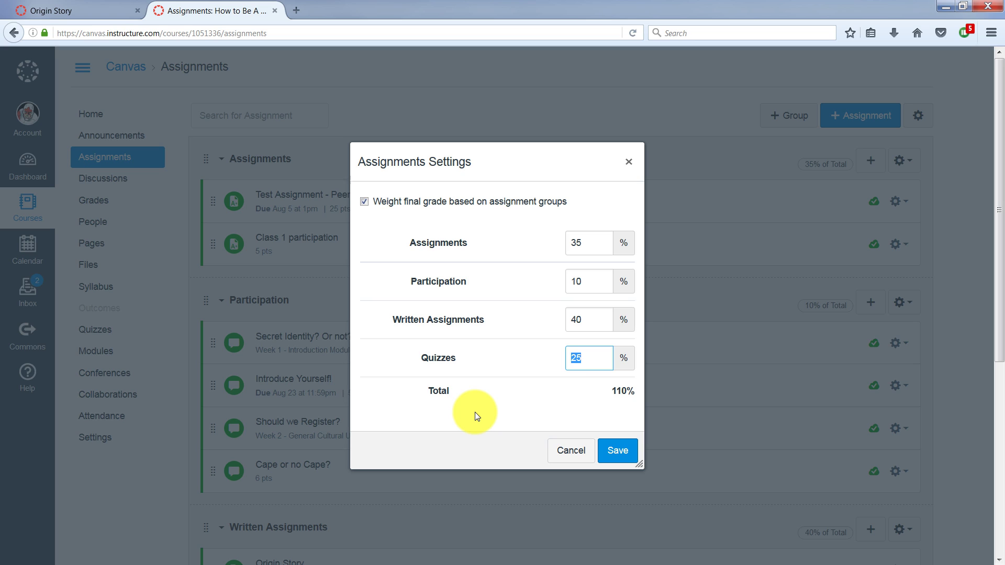
text(15)
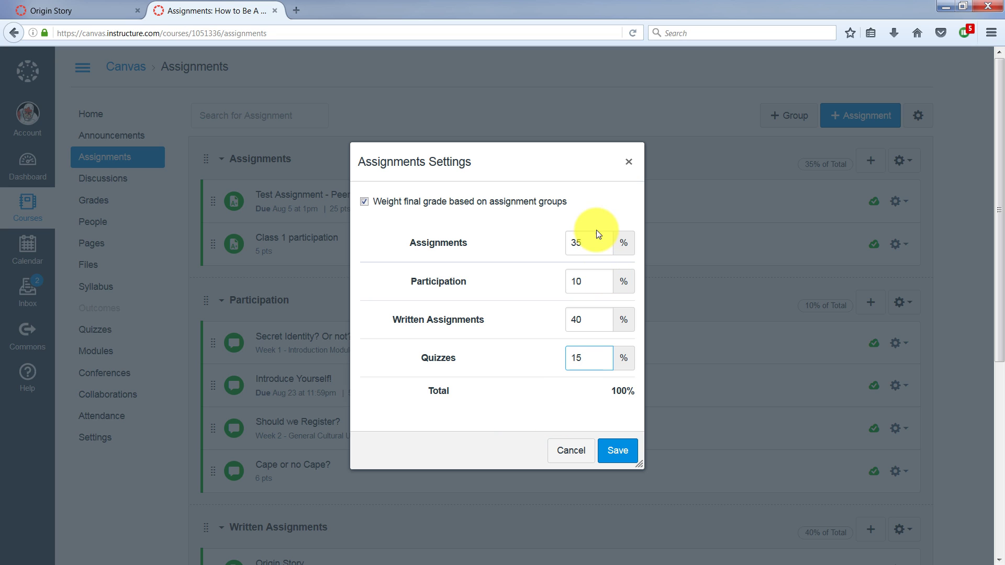
click(618, 451)
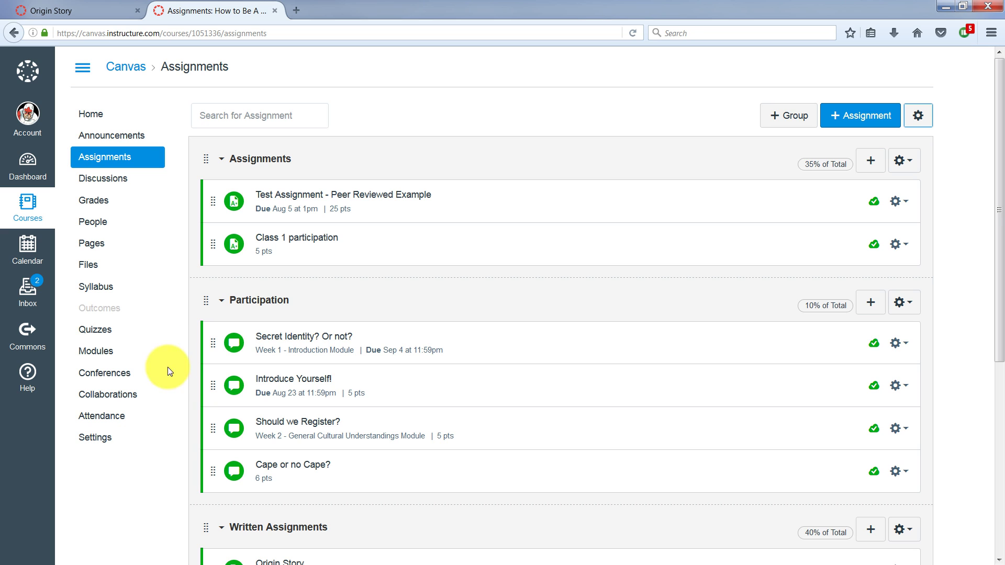
Open the Secret Identity? Or not? discussion and add a new rubric via Show Rubric.
scroll(161, 507, down, 5)
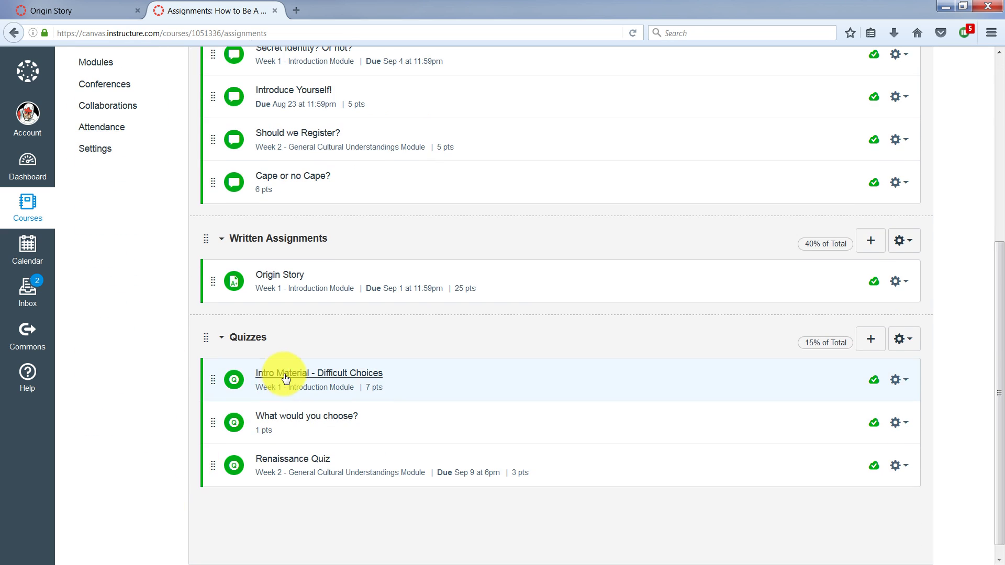
scroll(207, 394, up, 4)
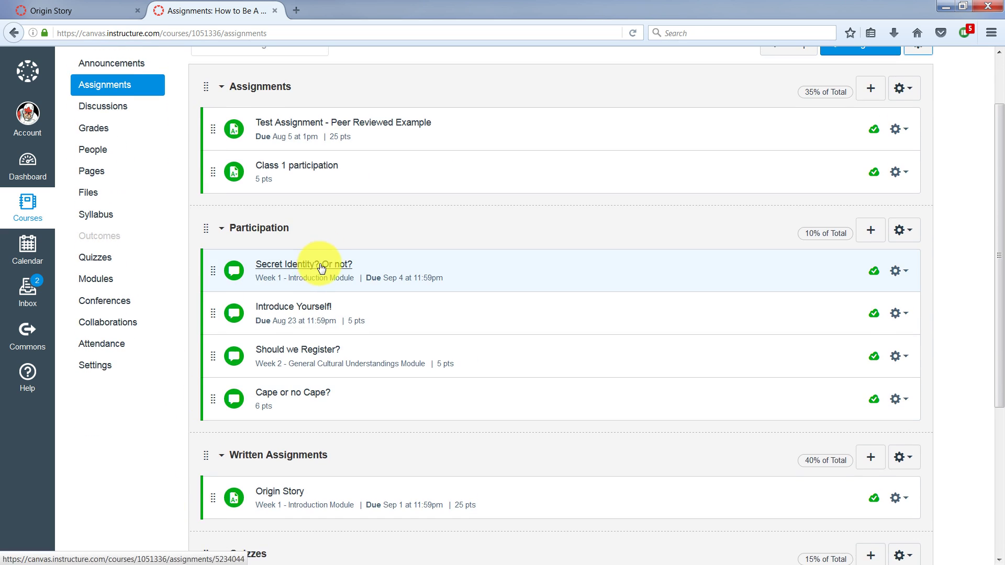
click(320, 266)
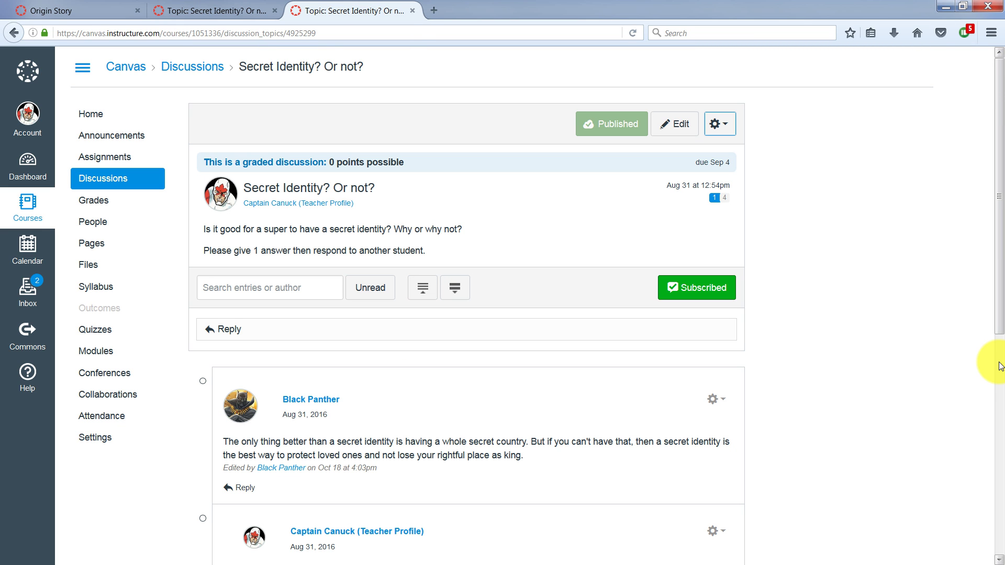
click(730, 132)
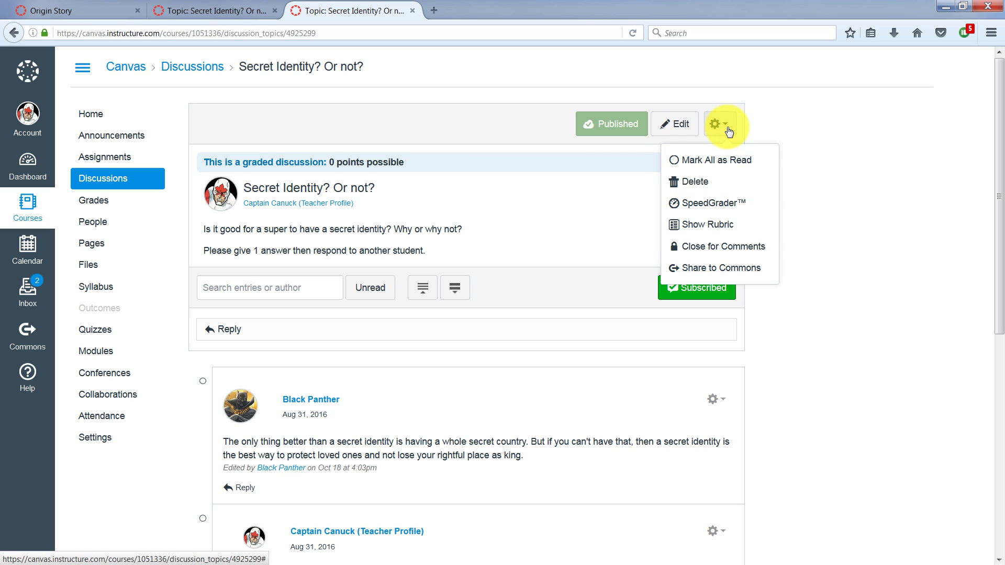
click(699, 232)
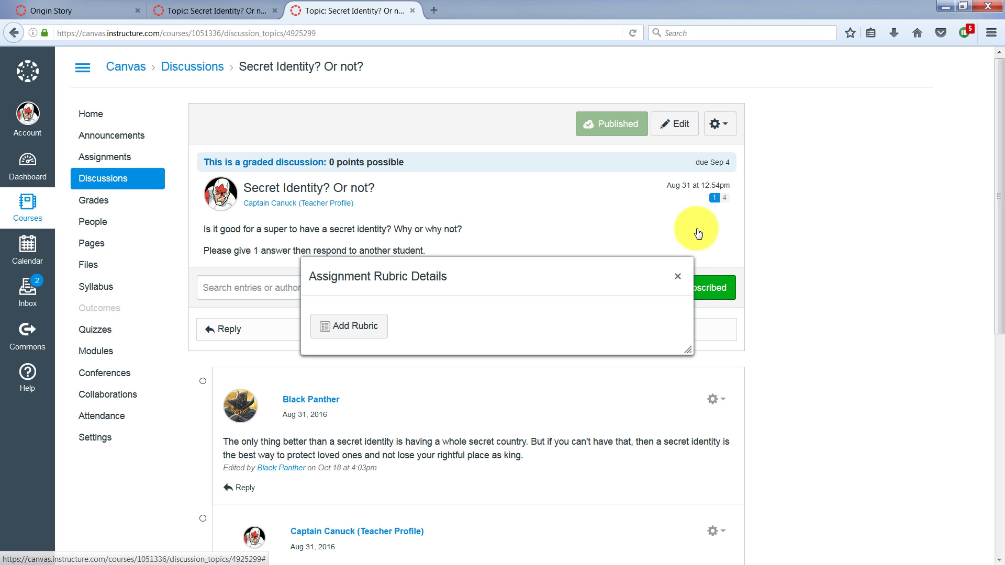
click(350, 330)
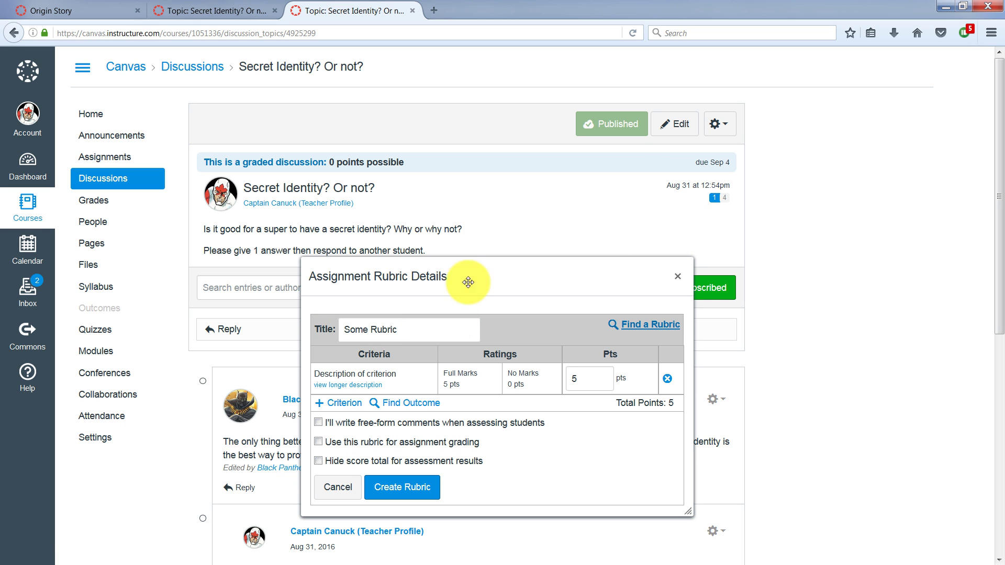
mouse_move(435, 383)
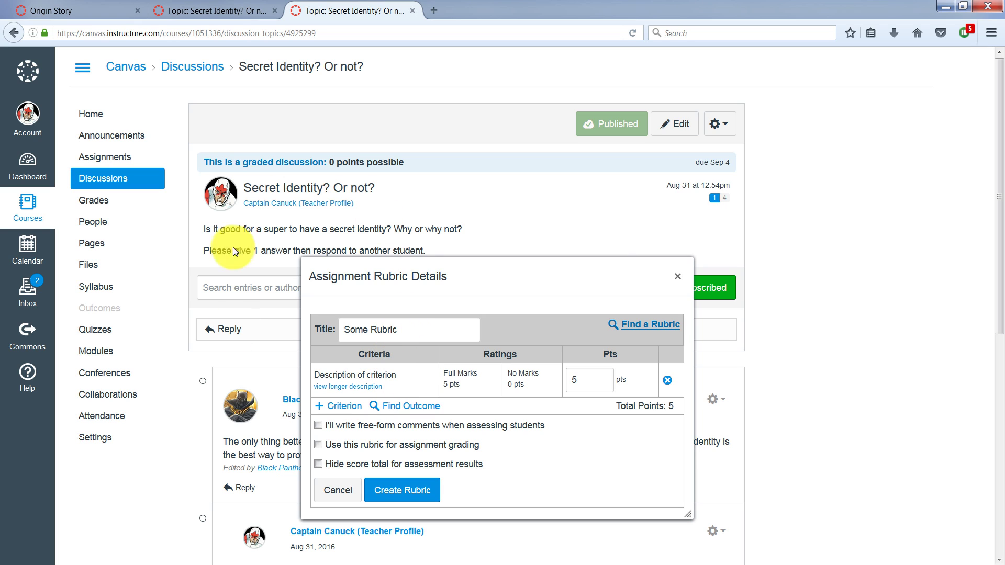
mouse_move(373, 380)
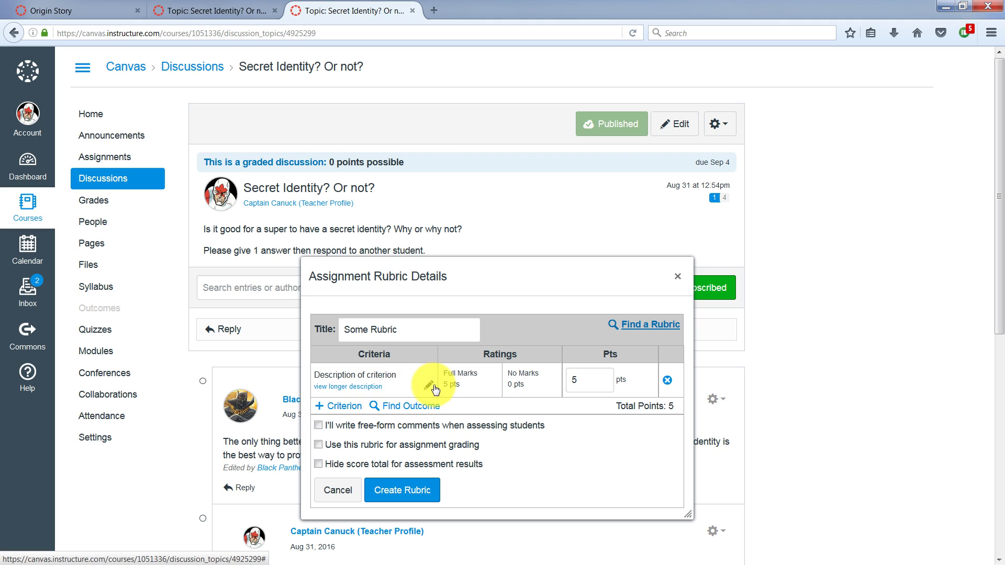
Add 2-point criteria 'Add an original thought' and 'Respond to 2 classmates' to the rubric.
click(430, 387)
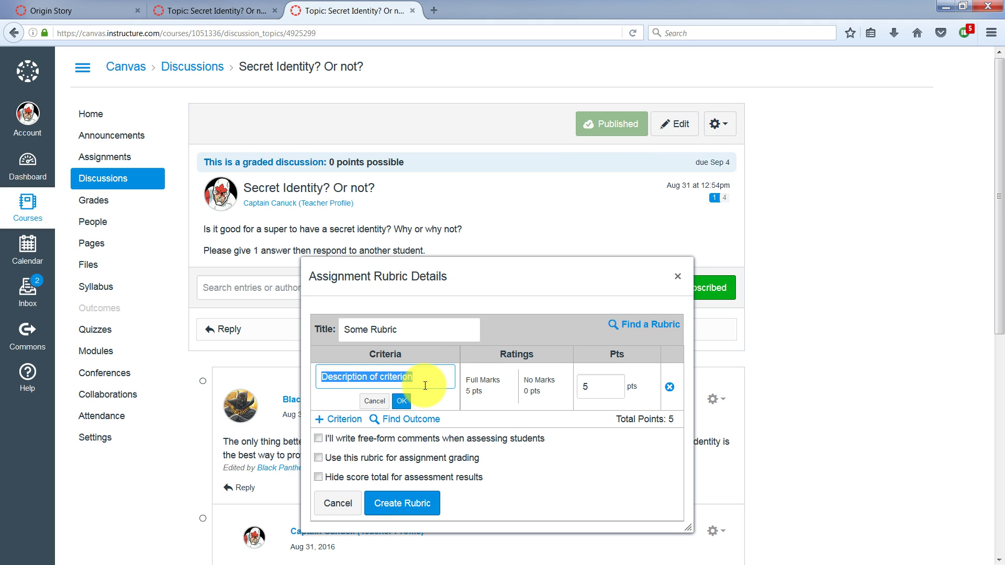
text(A)
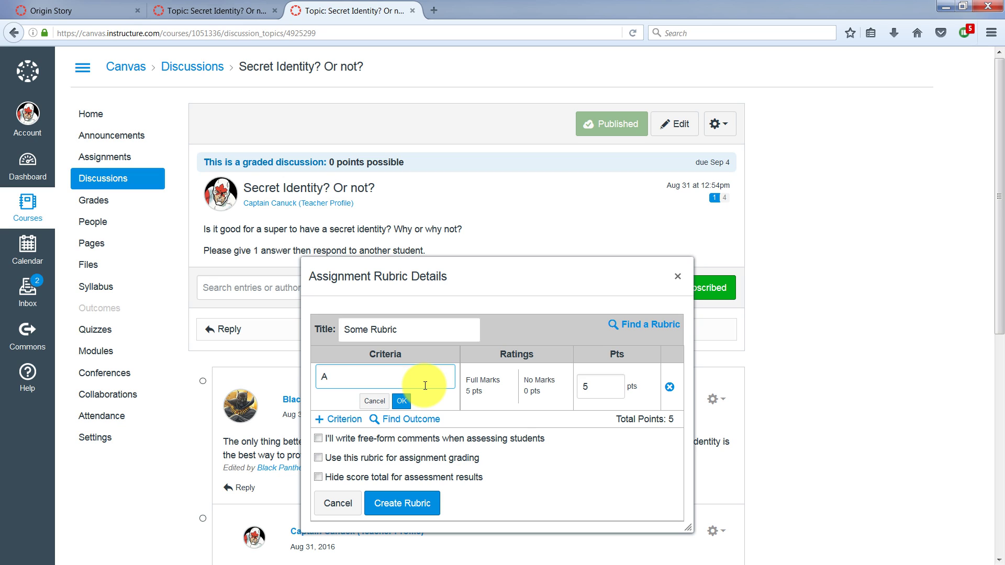
text(dd an original thought)
click(593, 386)
text(2)
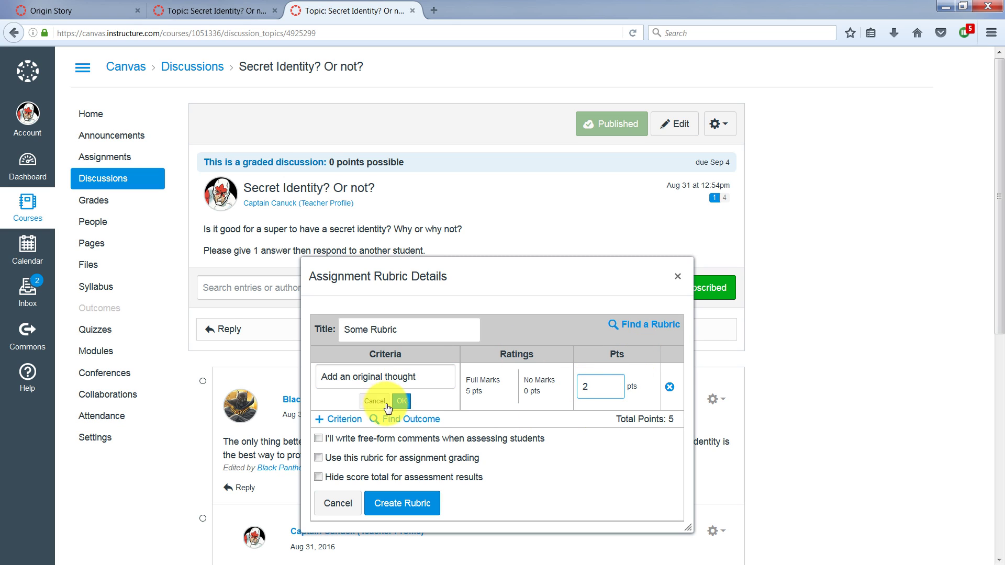
click(401, 401)
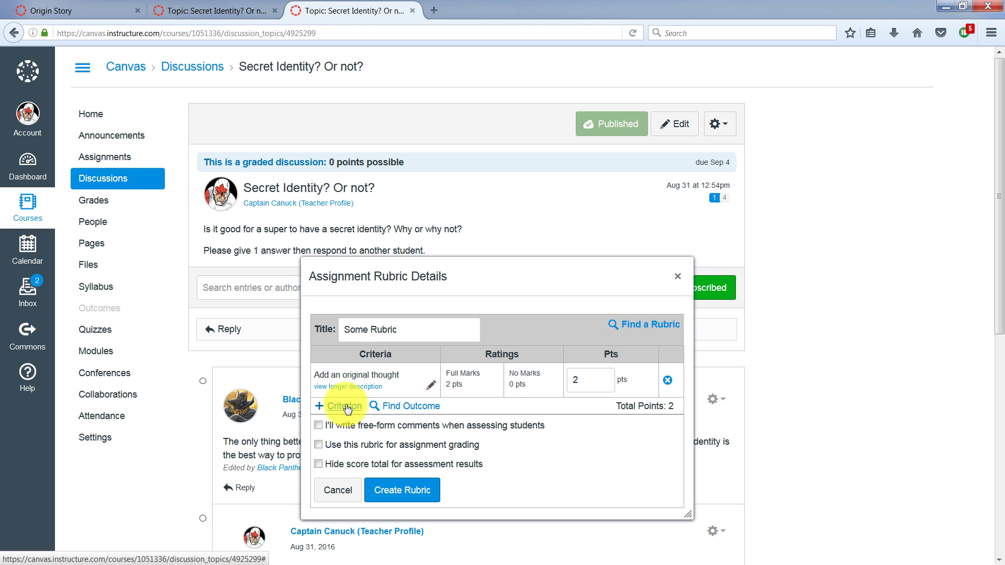
click(358, 406)
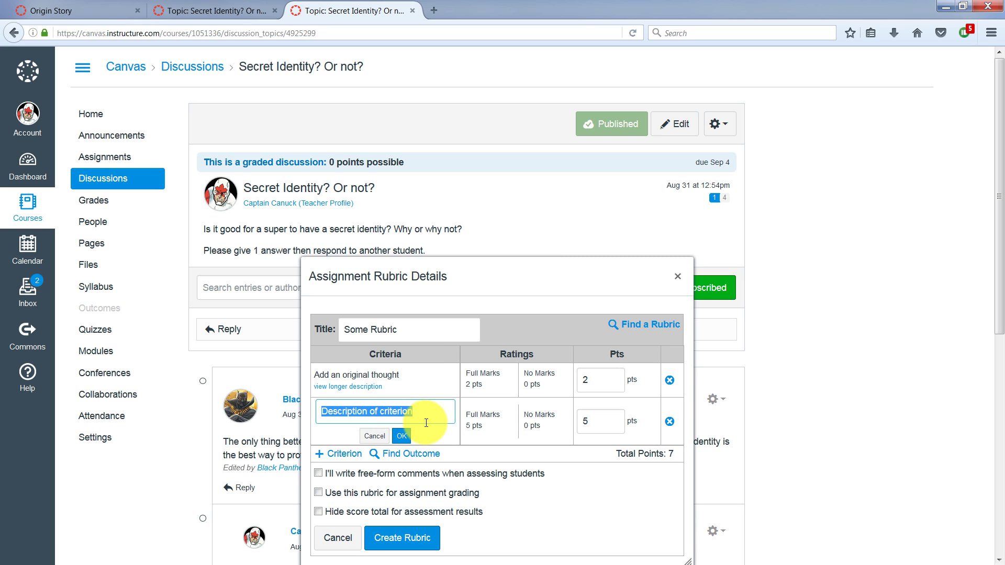
text(Re)
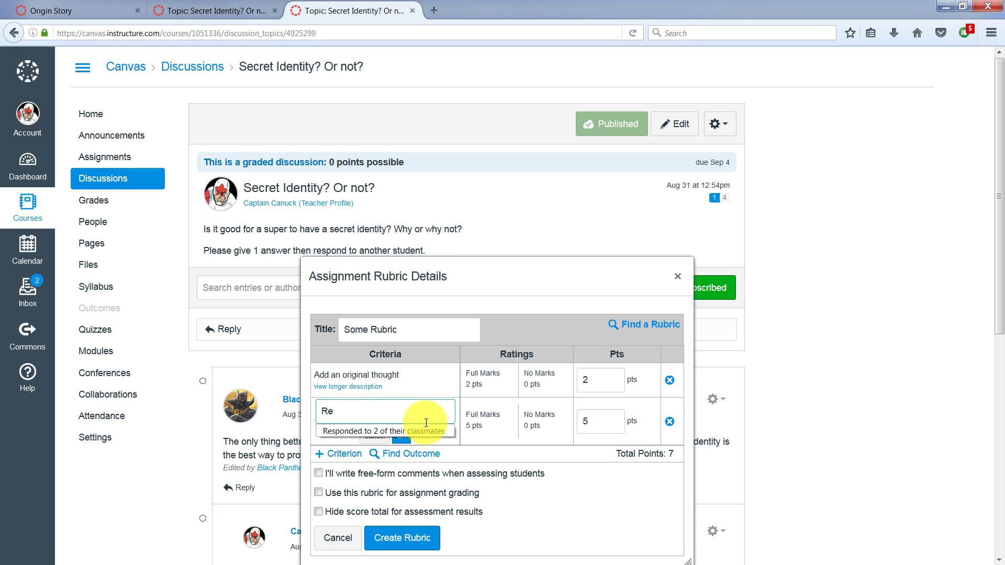
text(spond to 2 classmates)
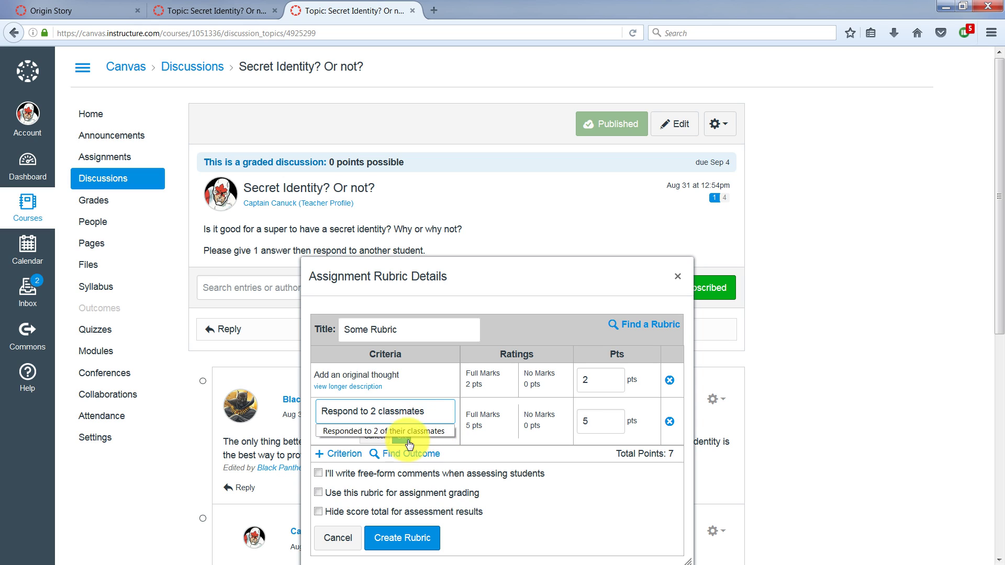
click(401, 436)
double_click(575, 416)
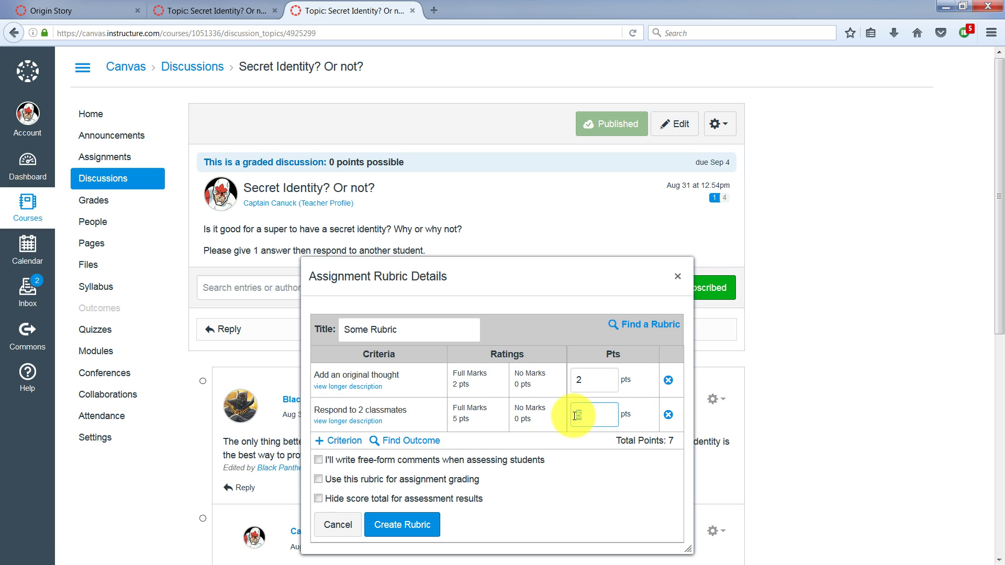
text(2)
Add a 1-point 'Used APA Style' criterion and create the 5-point rubric.
click(335, 441)
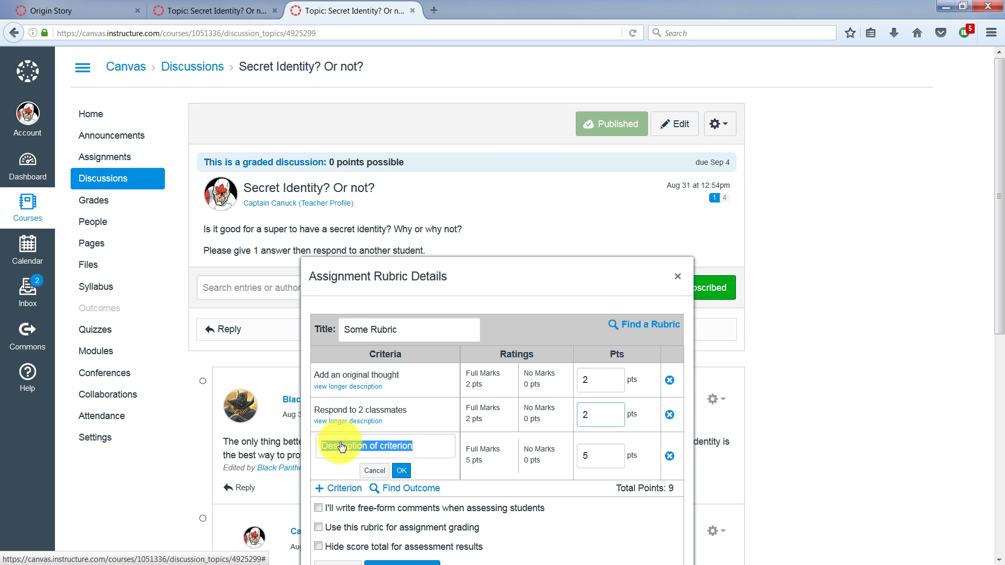
text(Use)
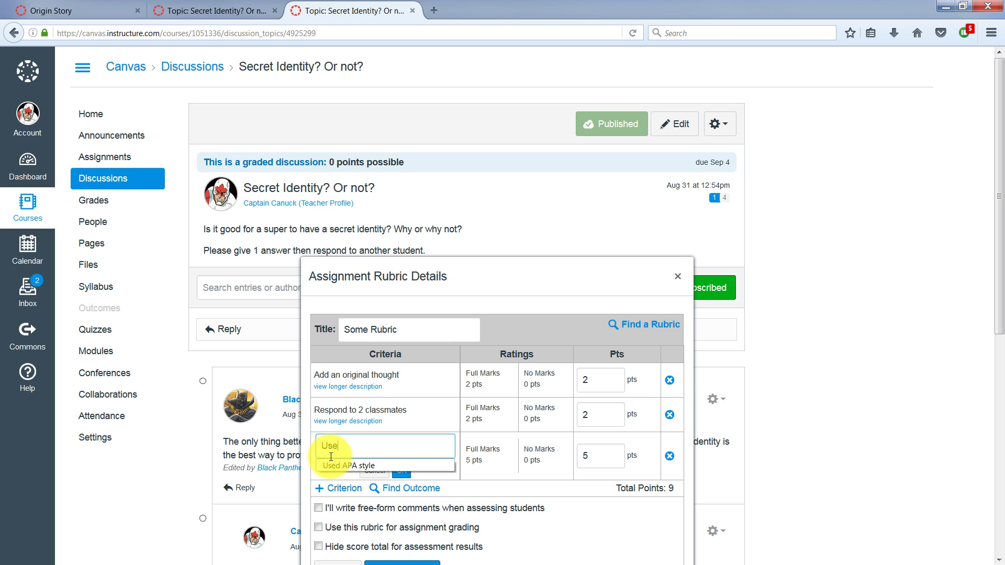
text(d AP)
text(A Style)
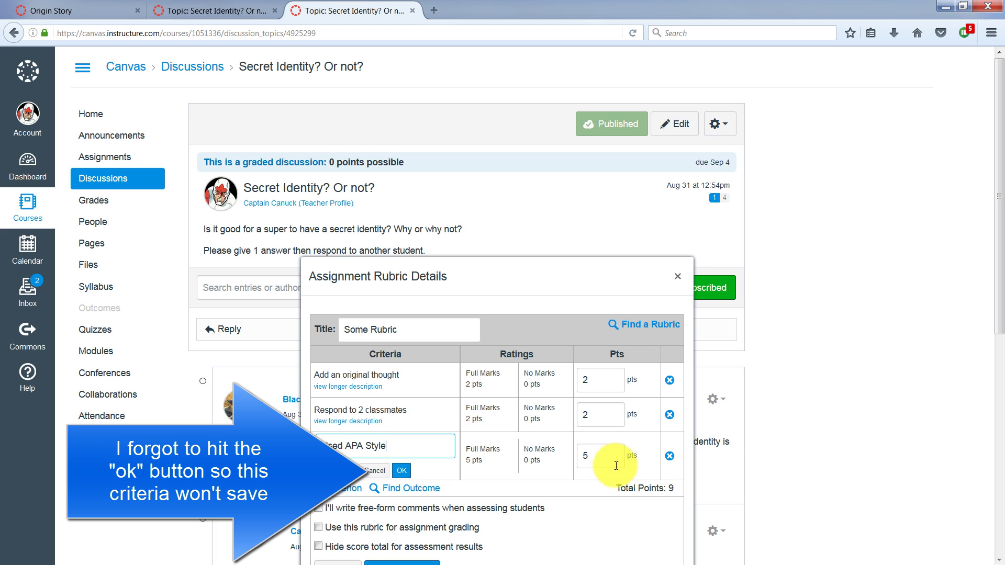
double_click(591, 456)
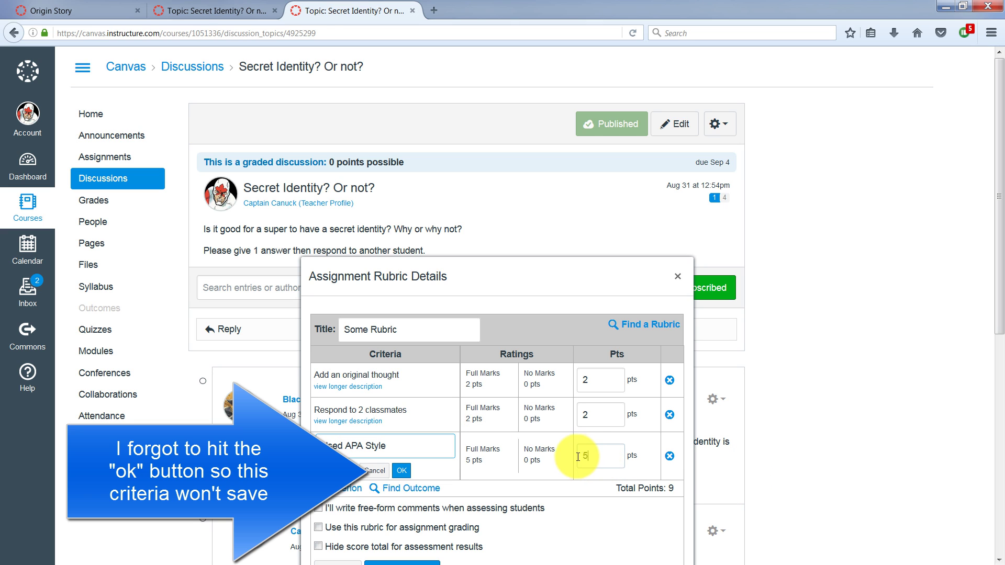
text(1)
click(617, 516)
scroll(602, 505, down, 5)
click(414, 287)
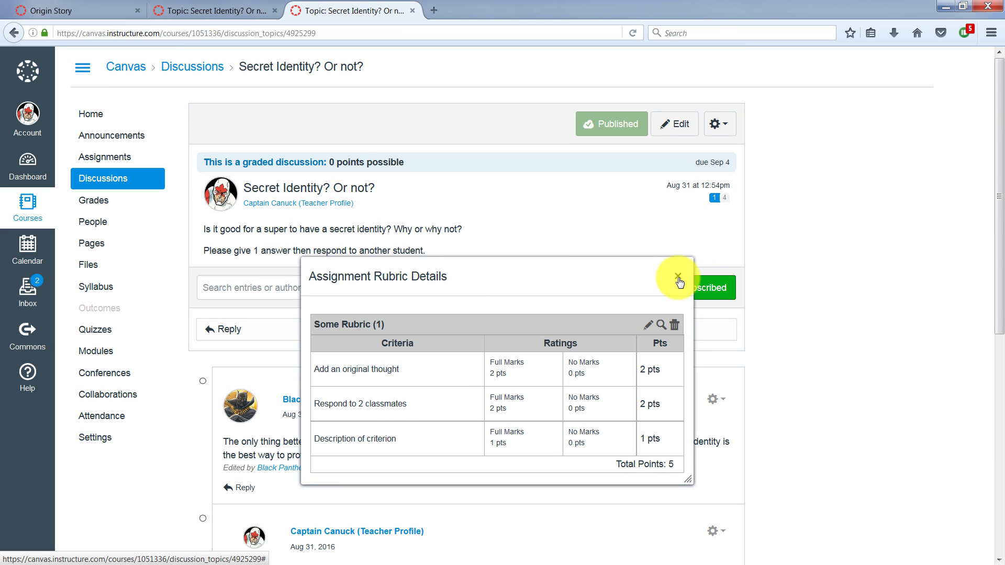
click(679, 280)
Open the discussion in SpeedGrader and show the rubric for the first student.
click(718, 124)
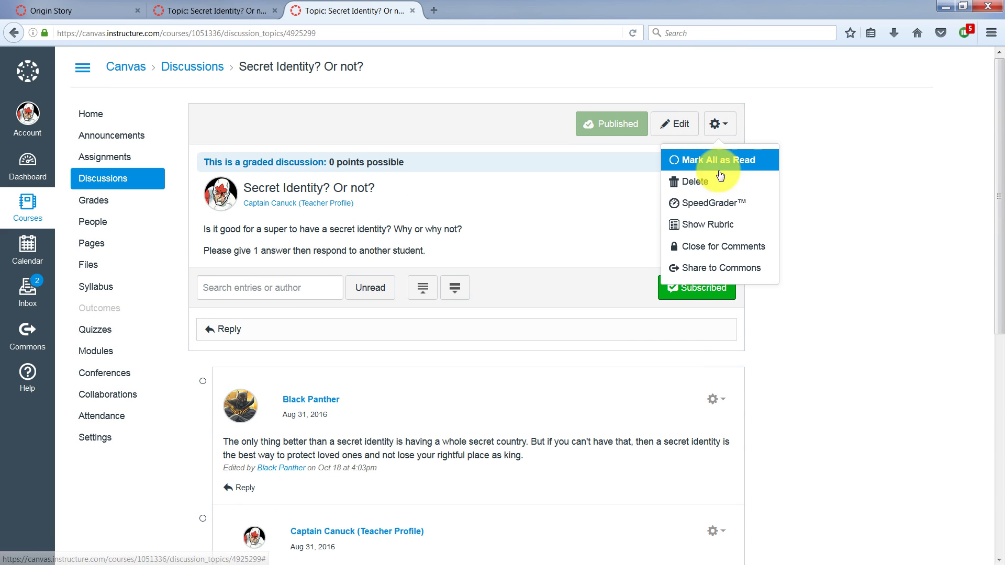
click(724, 207)
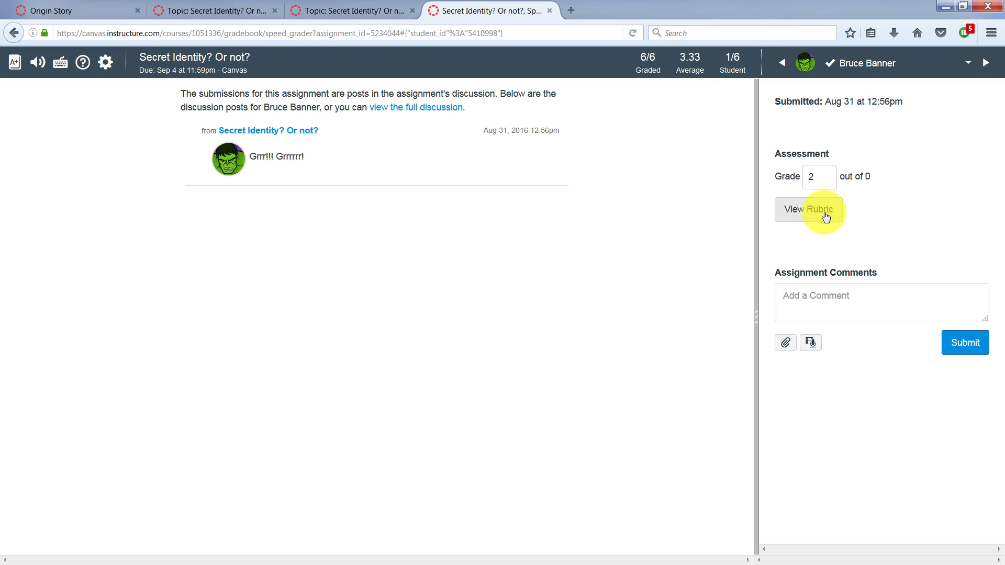
click(827, 215)
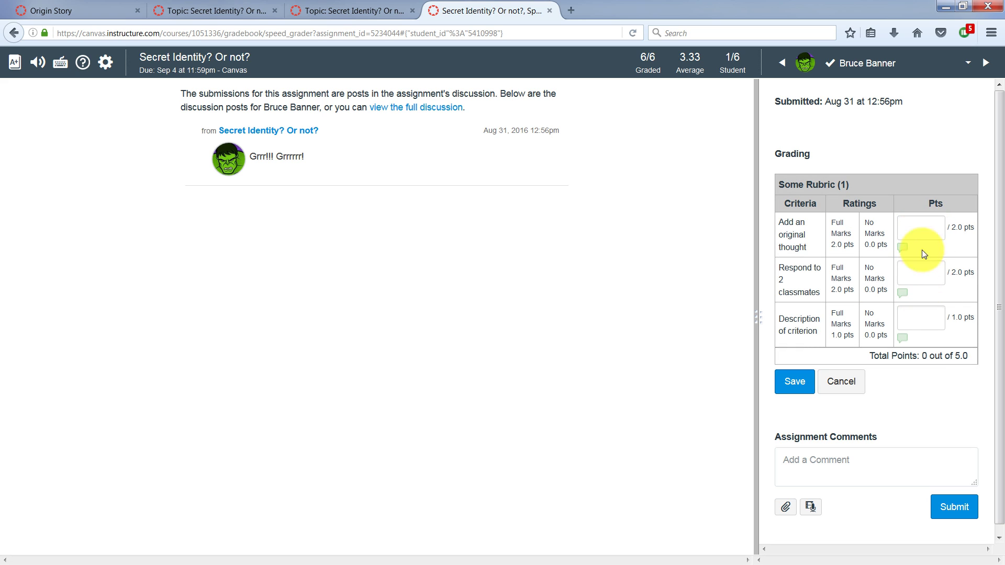
Score Bruce Banner's post 0, 2 and 1 on the criteria, save, and return to the gradebook.
click(916, 228)
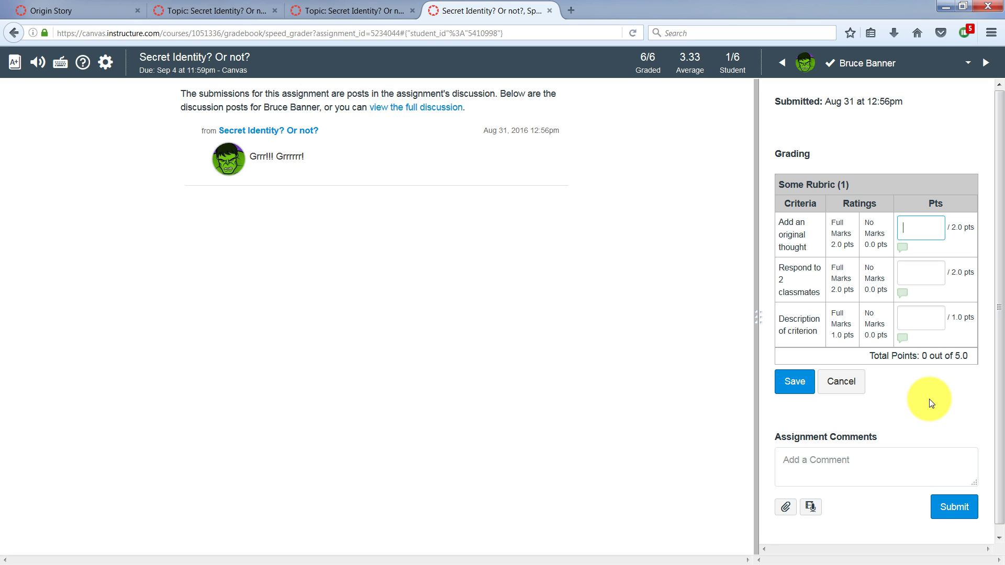
text(0)
click(918, 279)
text(2)
key(Tab)
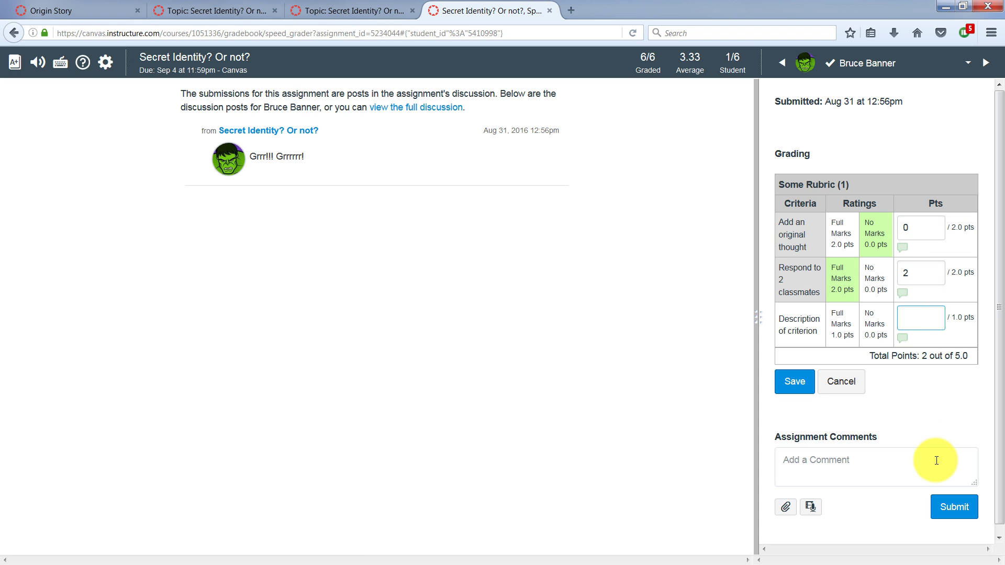
text(1)
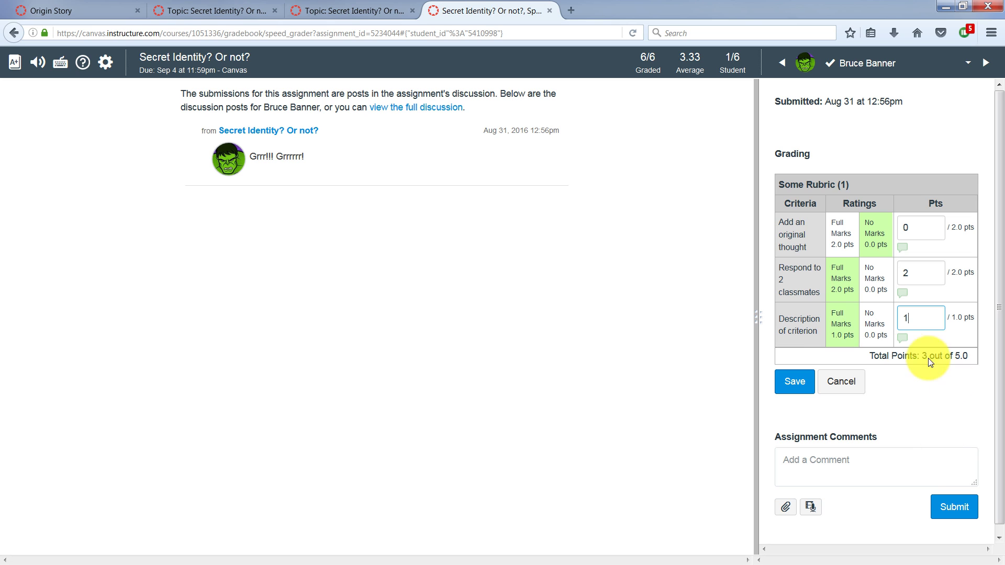
click(791, 382)
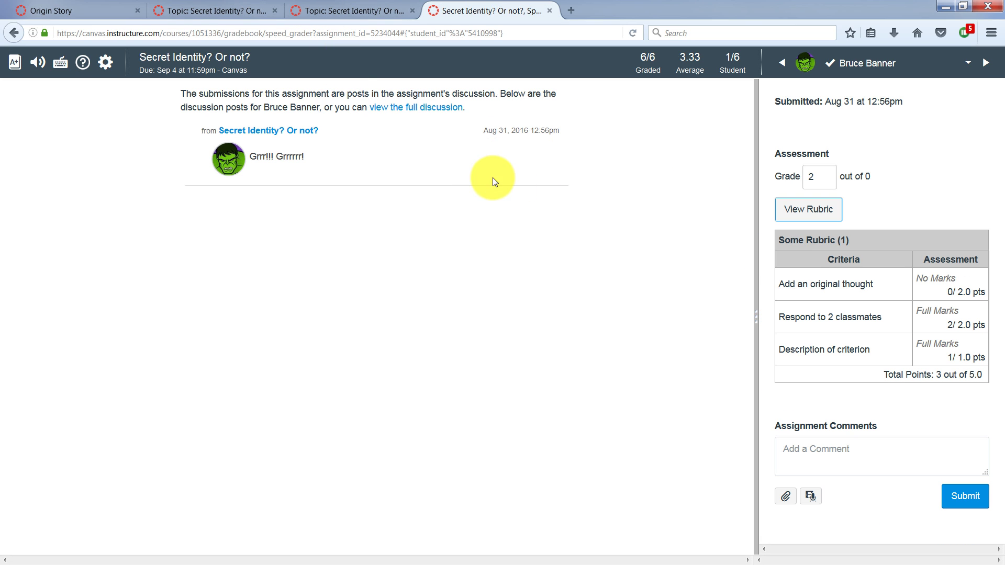
click(617, 198)
click(15, 64)
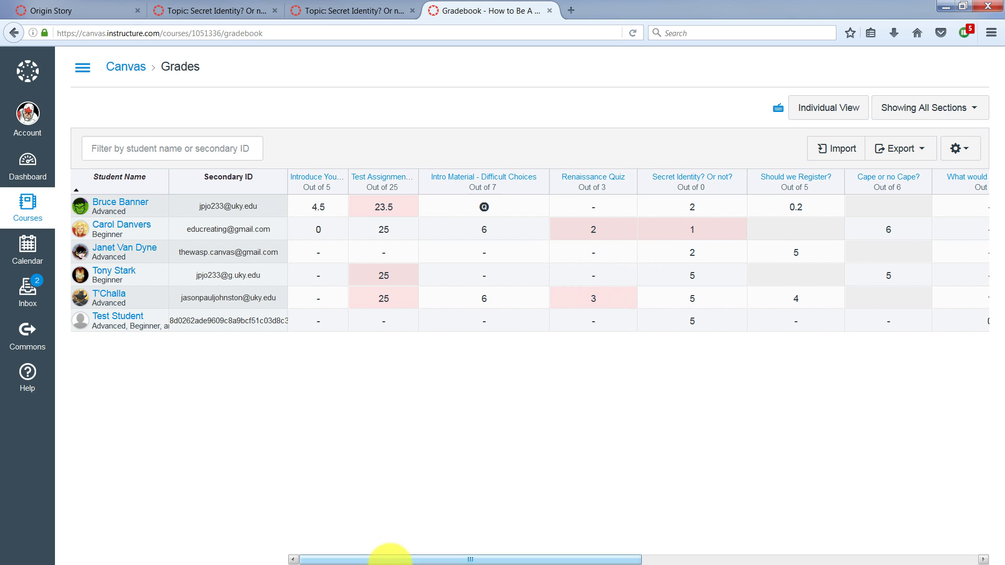
Open Origin Story's Assignment Details from its gradebook column and start a new rubric.
drag(419, 562, 756, 560)
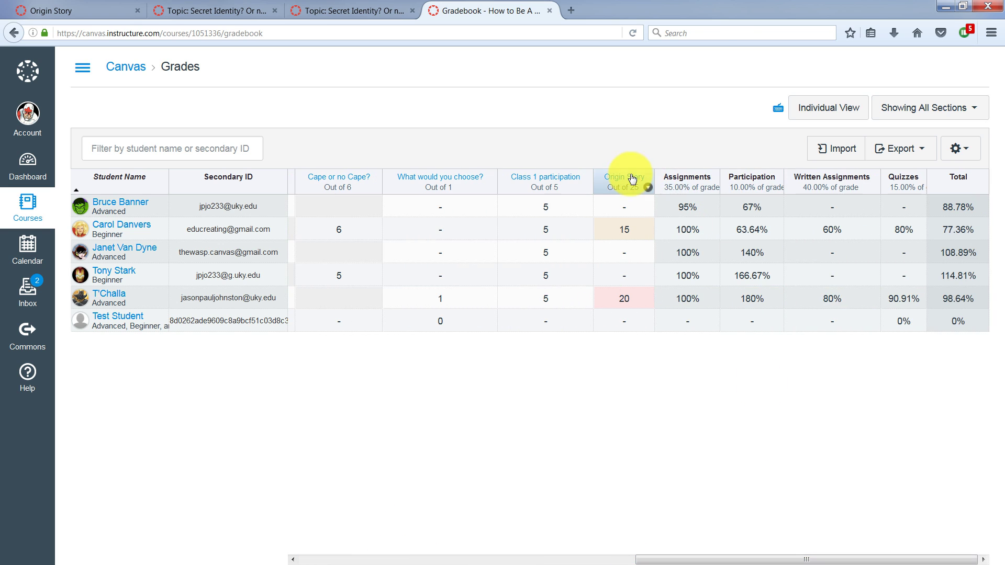
click(648, 188)
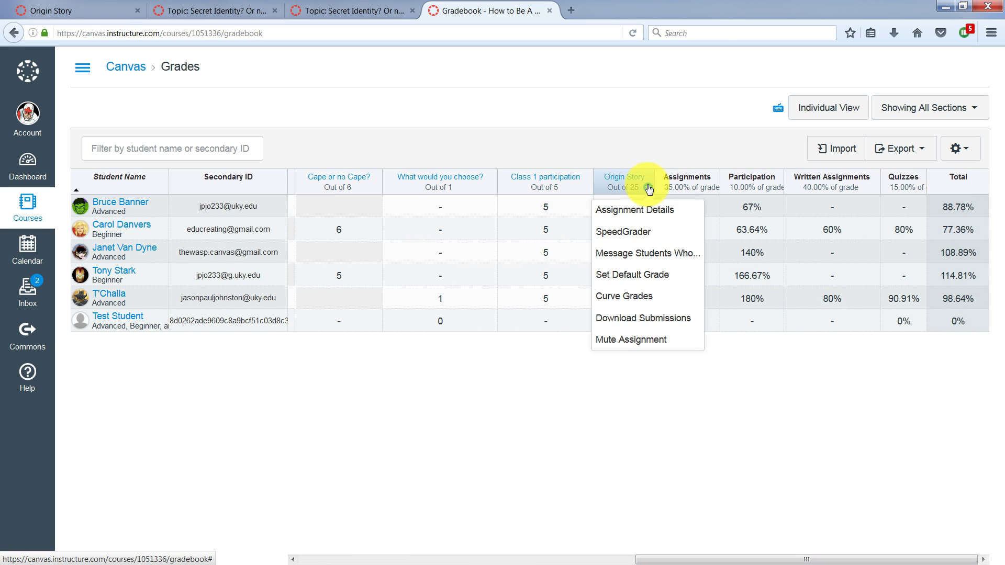
click(631, 180)
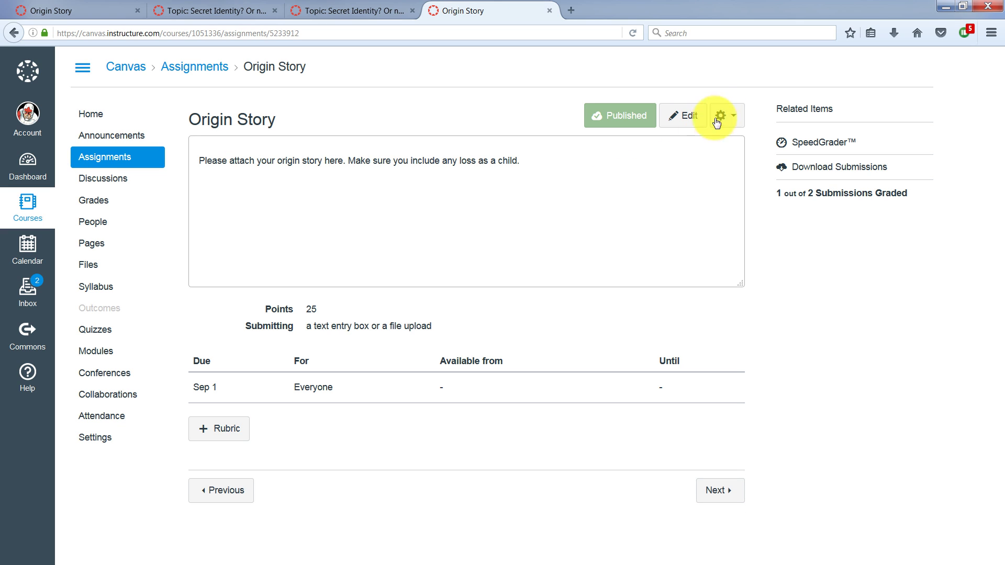
click(724, 116)
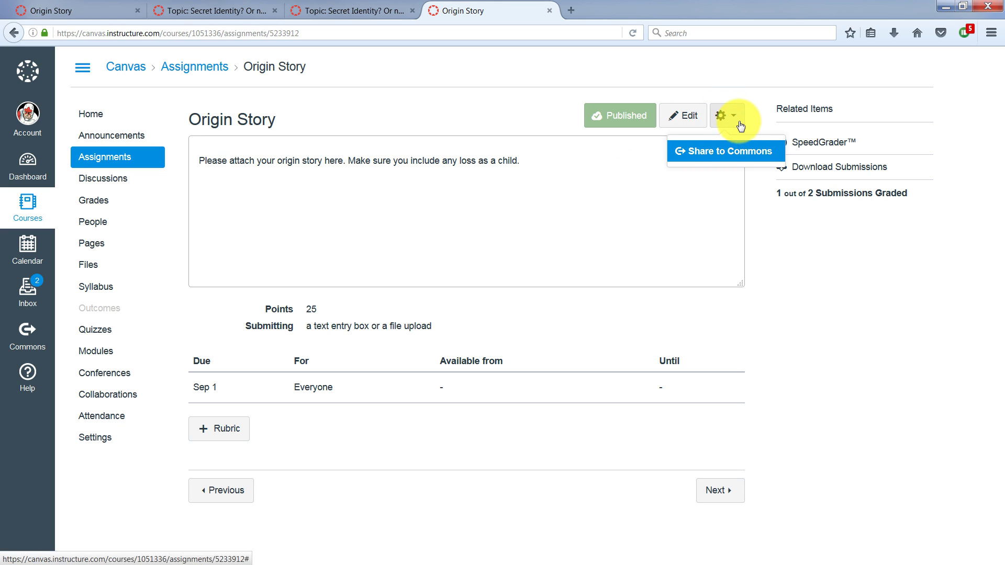
click(740, 122)
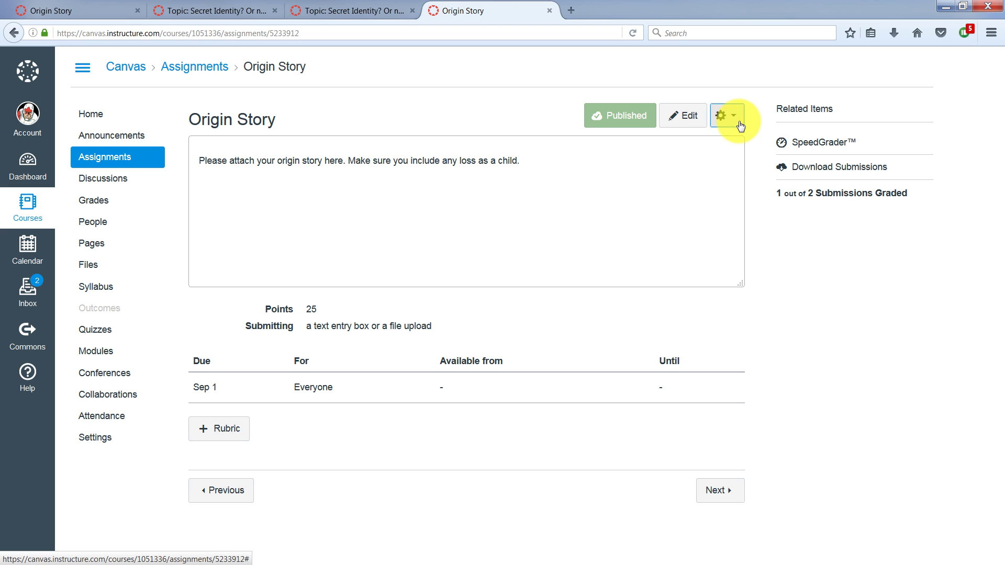
click(233, 432)
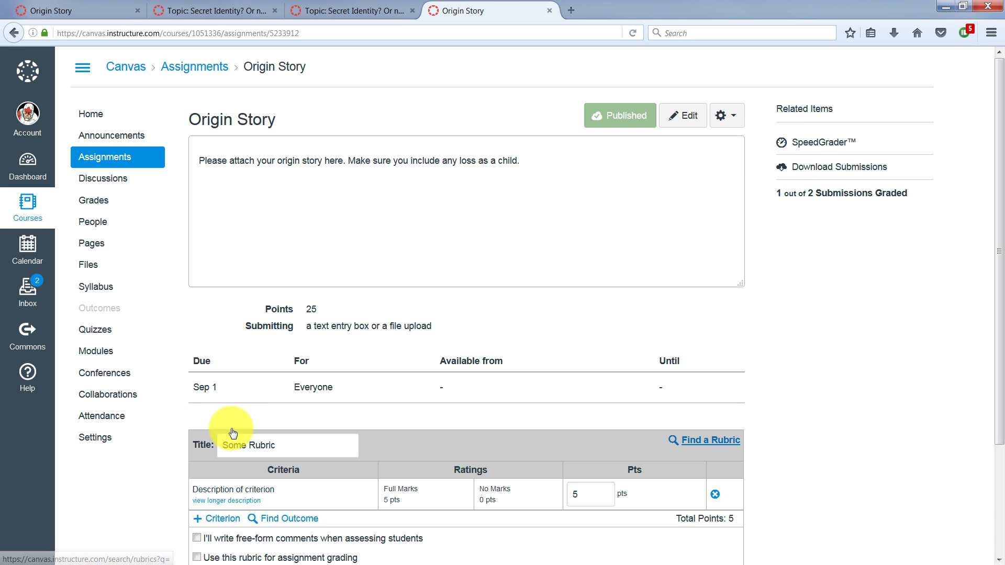
scroll(655, 397, down, 3)
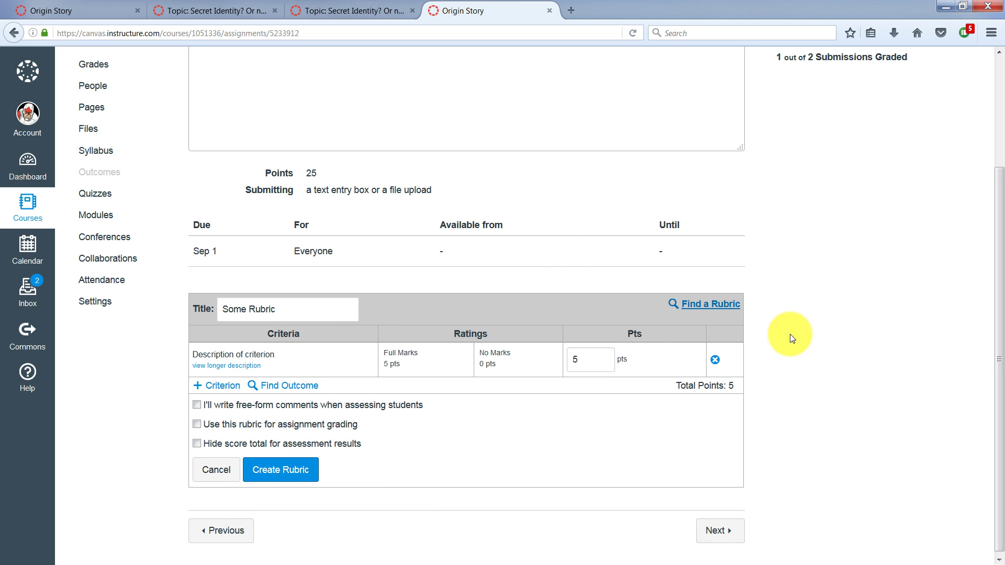
scroll(815, 320, up, 3)
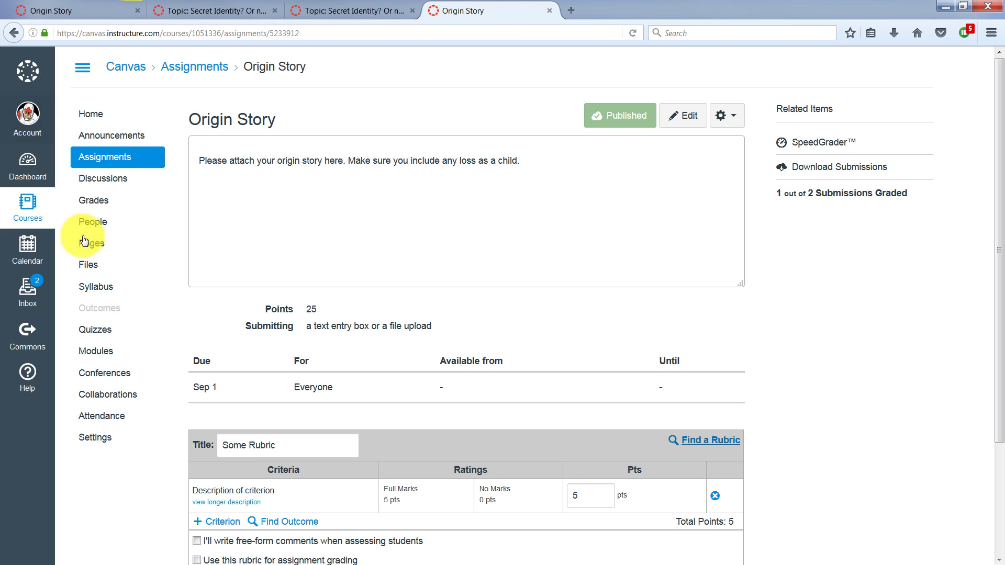
Reopen the course gradebook showing all six students' grades.
click(95, 200)
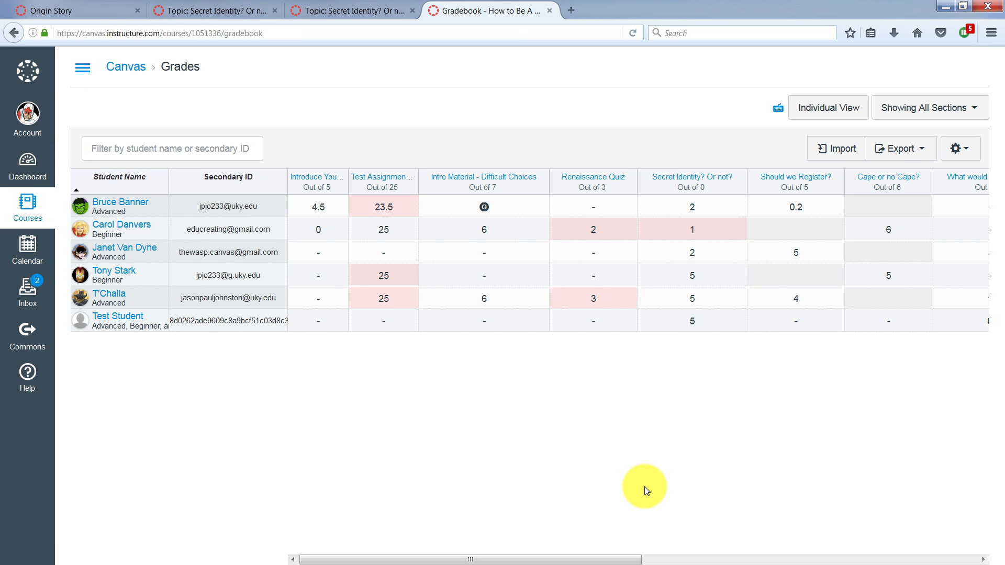